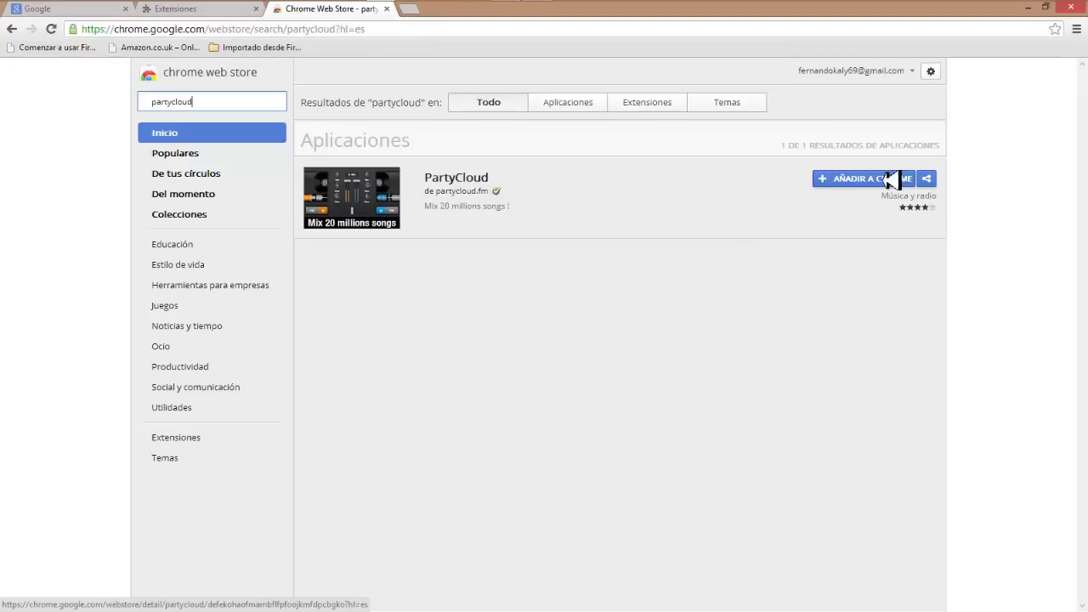
Step: Install the PartyCloud app from the Chrome Web Store and close the Web Store, Extensions and Google tabs
click(861, 173)
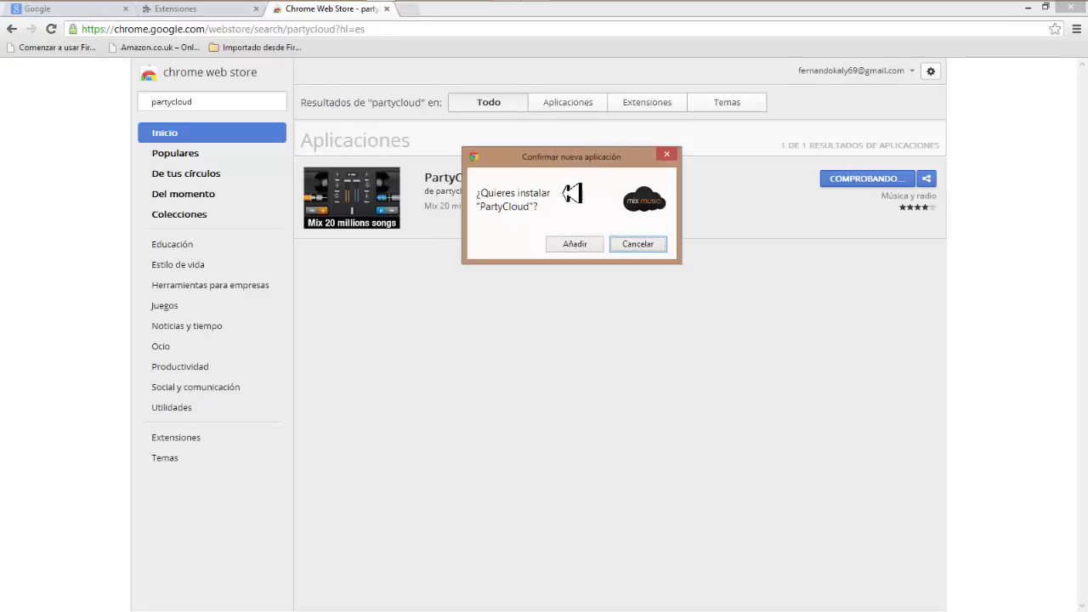
click(591, 245)
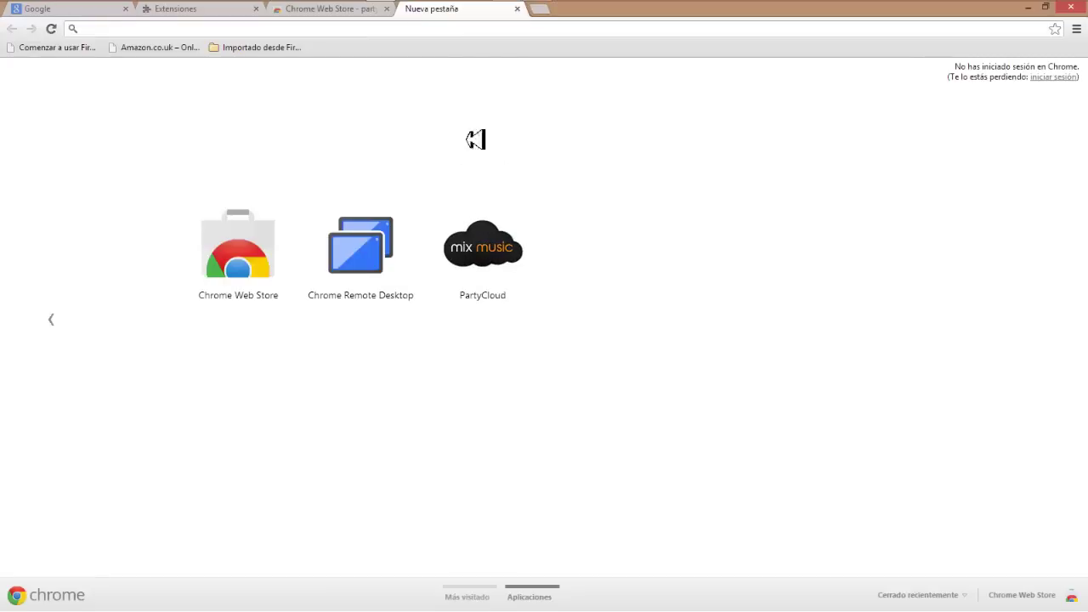
click(387, 9)
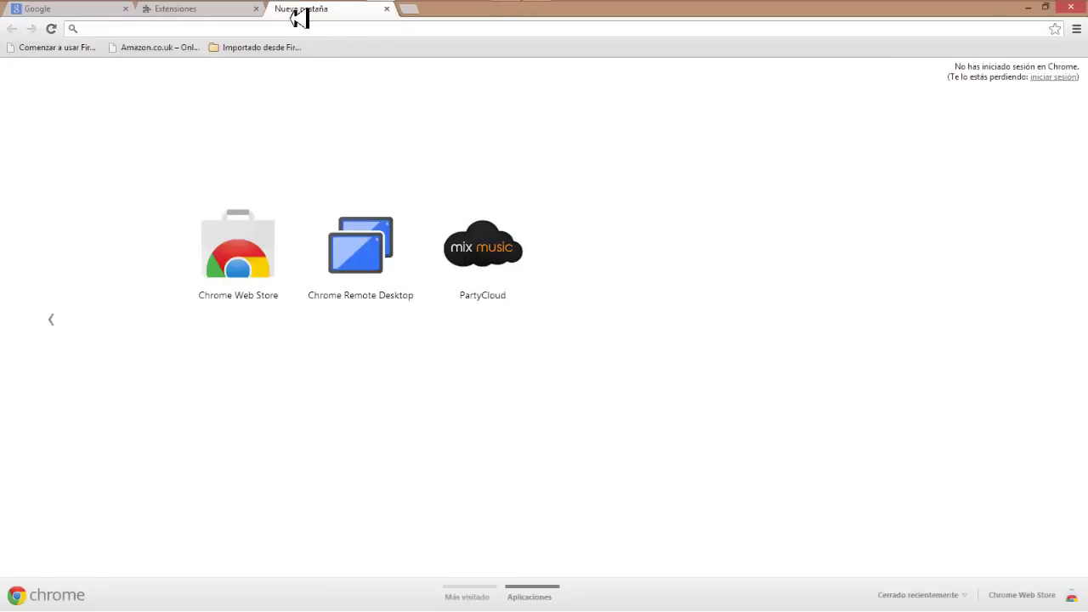
click(256, 9)
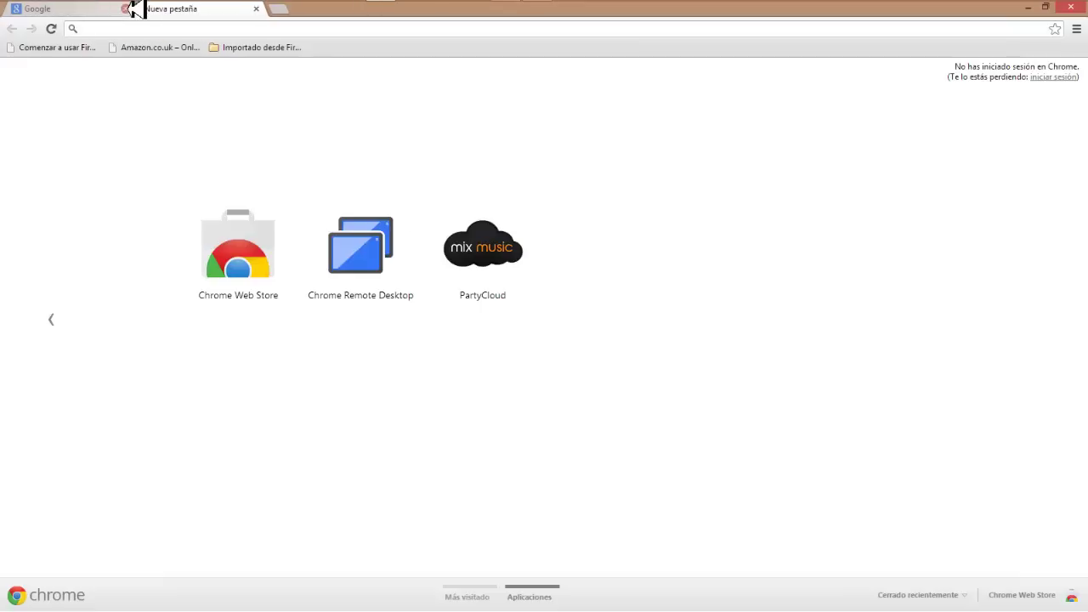
click(126, 9)
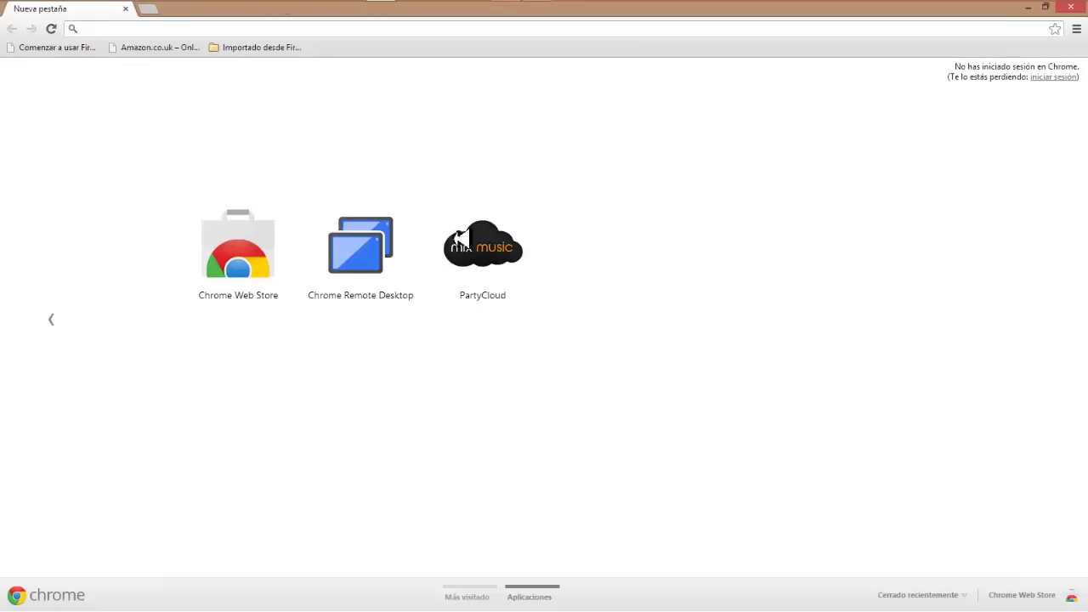
Step: Launch PartyCloud in a normal tab and look through its Hot Songs list
right_click(493, 240)
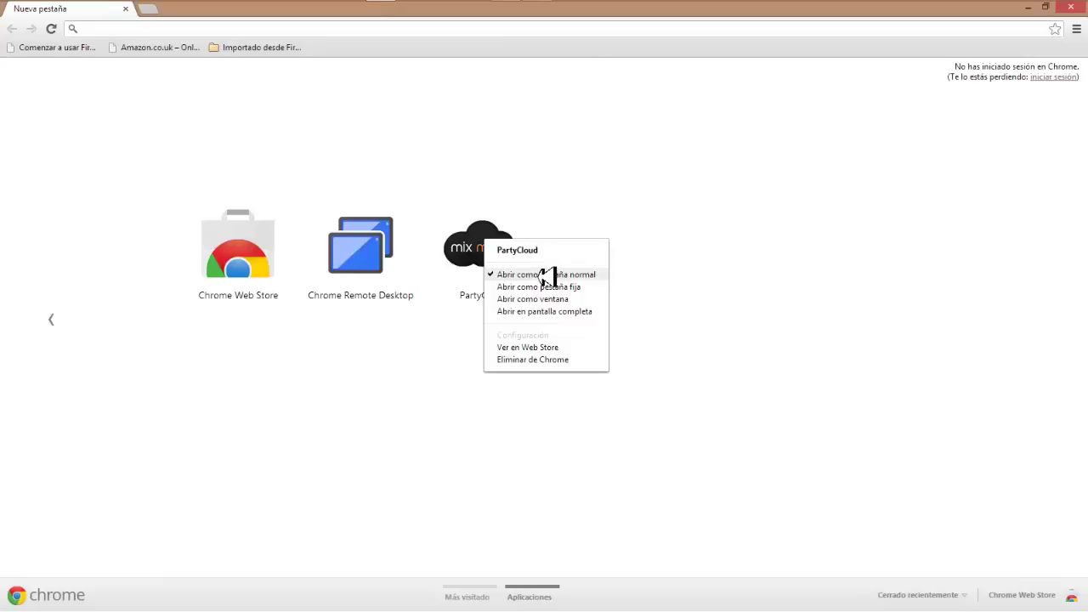
click(485, 248)
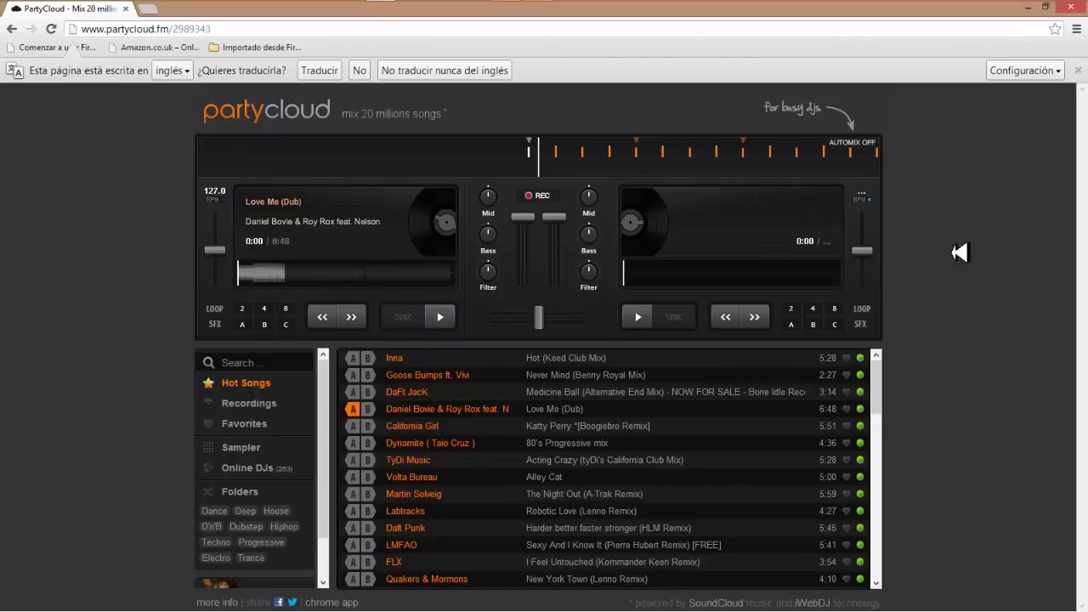
scroll(887, 417, down, 5)
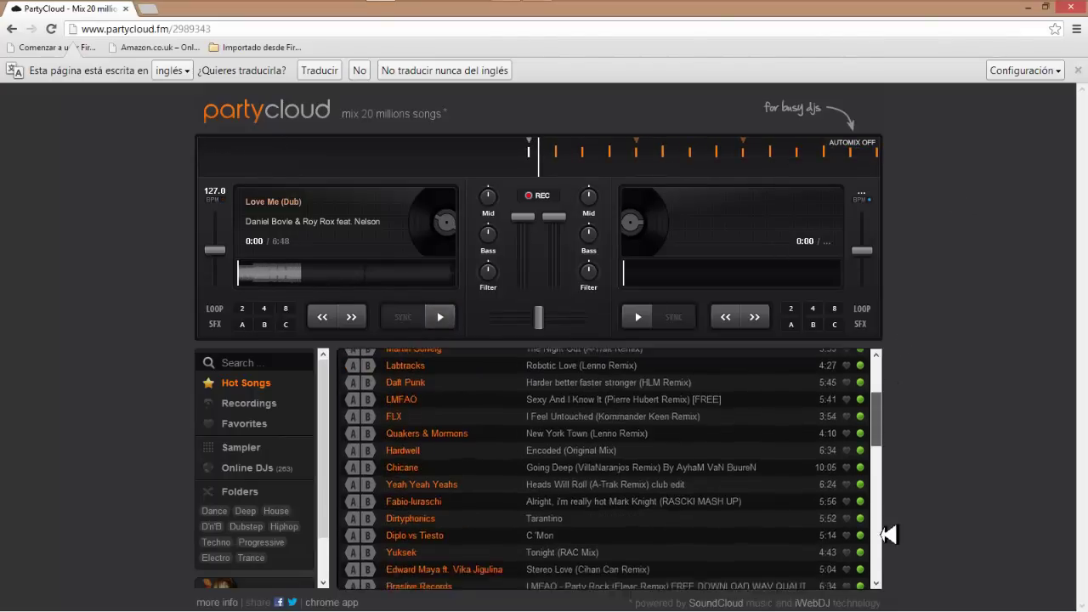
scroll(894, 517, up, 3)
scroll(889, 349, up, 5)
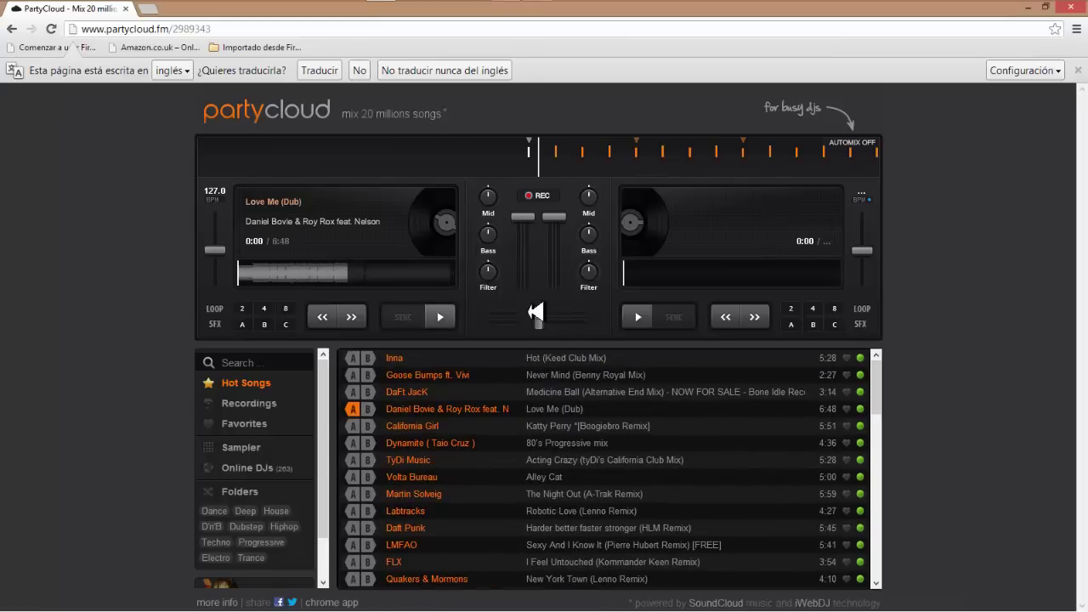
Step: Try the crossfader at both extremes and return it to the centre
drag(549, 316, 606, 318)
click(492, 318)
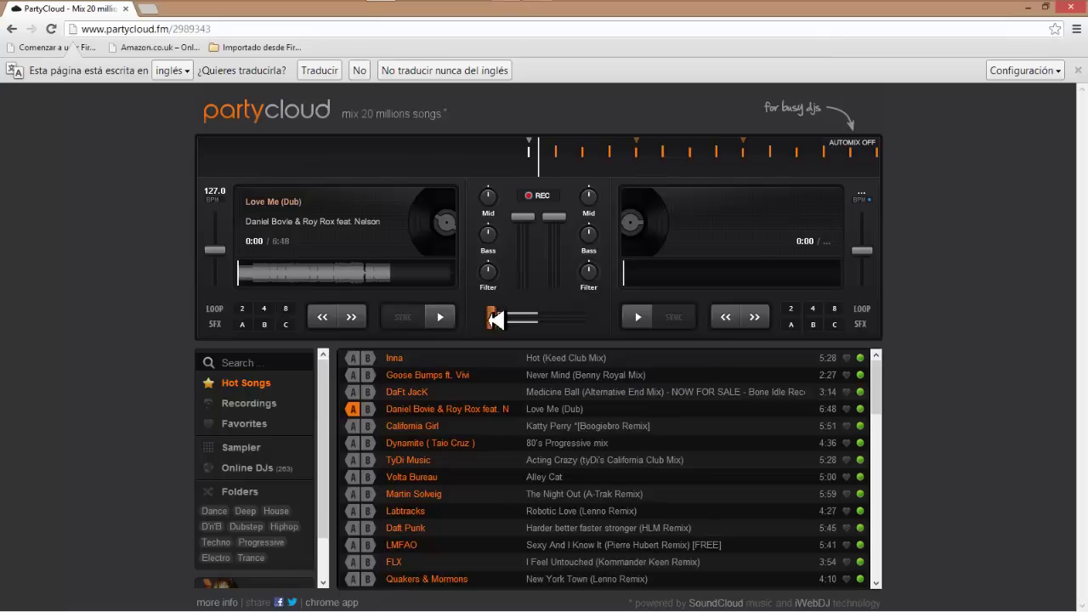
click(540, 317)
drag(541, 317, 545, 316)
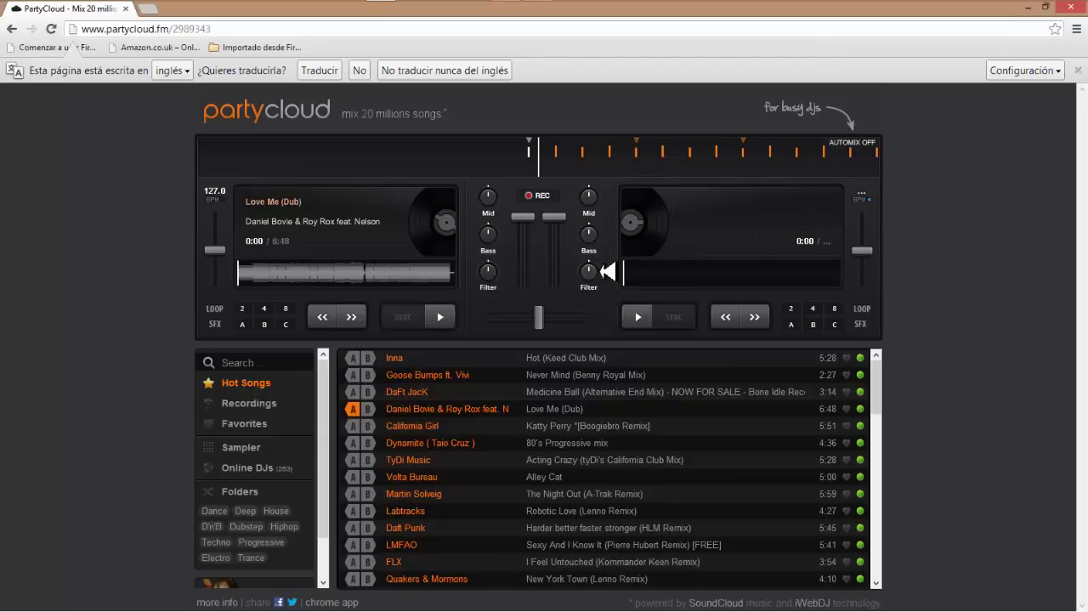
Step: Try both channel volume faders and scrub deck A's track back to its start
drag(570, 227, 564, 200)
drag(534, 237, 527, 208)
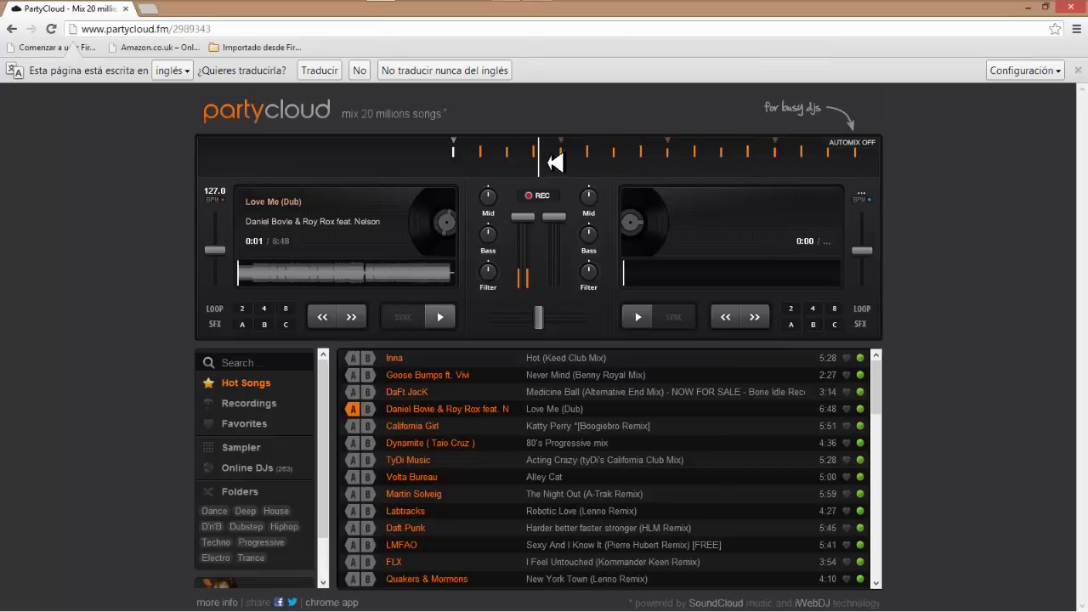
drag(623, 154, 738, 149)
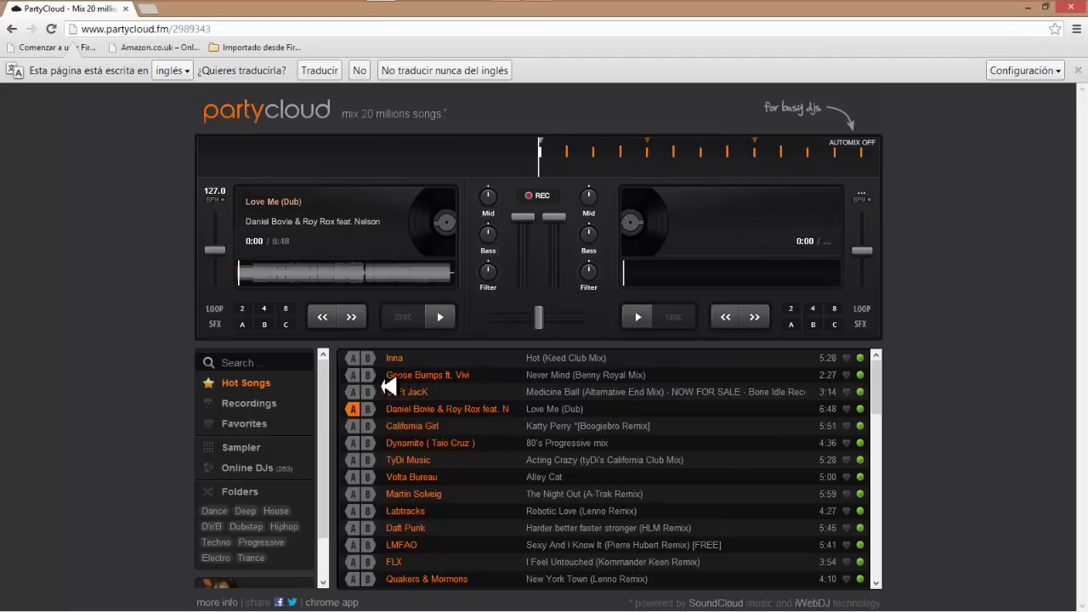
drag(885, 383, 889, 357)
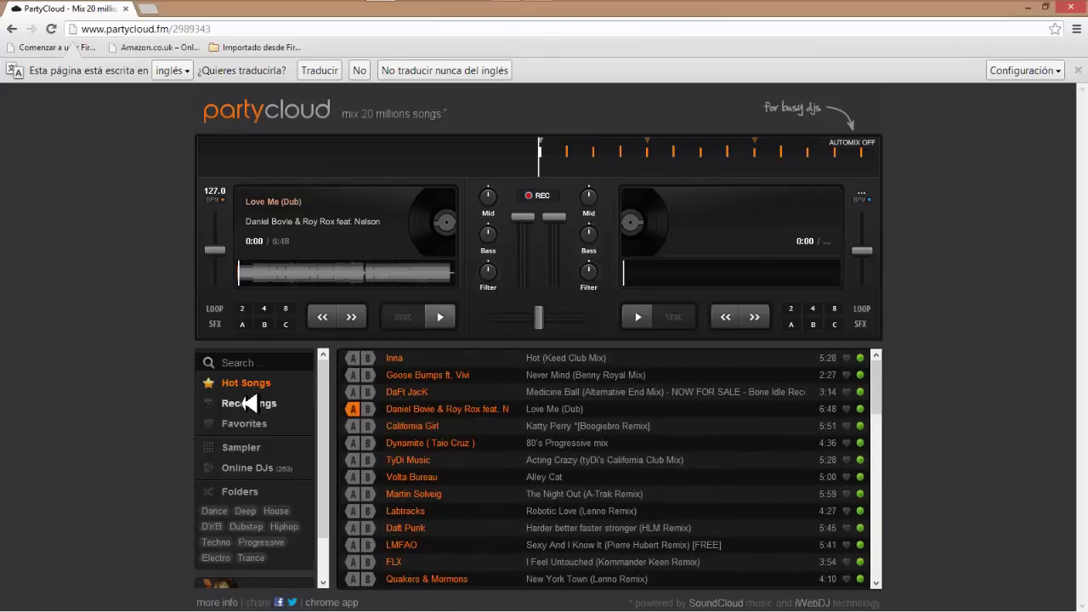
Step: Look at the Favorites section, the Sampler's sound effects and the Techno folder
click(247, 424)
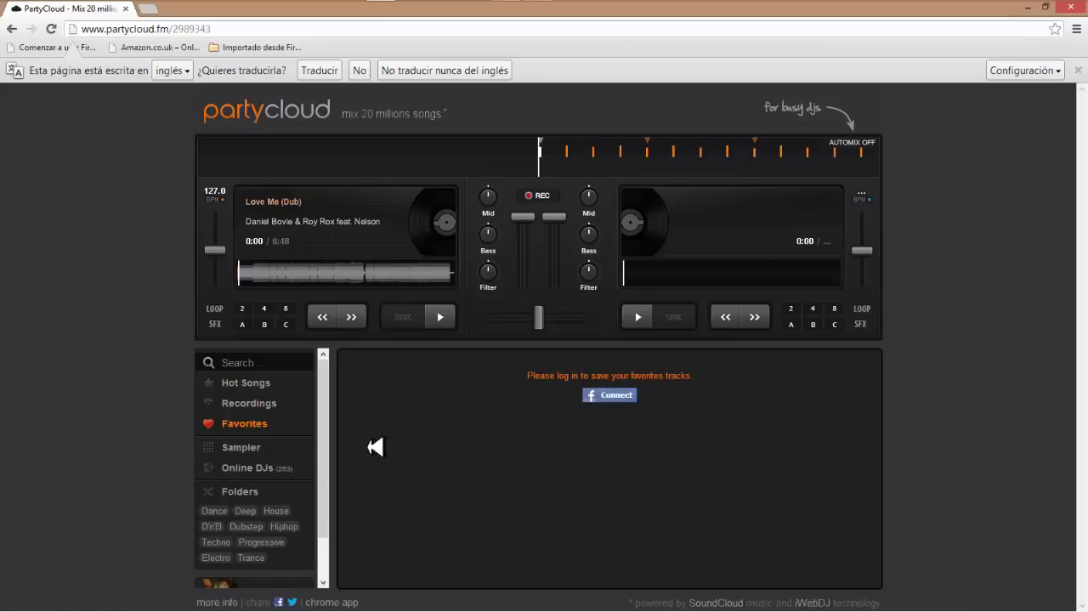
click(246, 448)
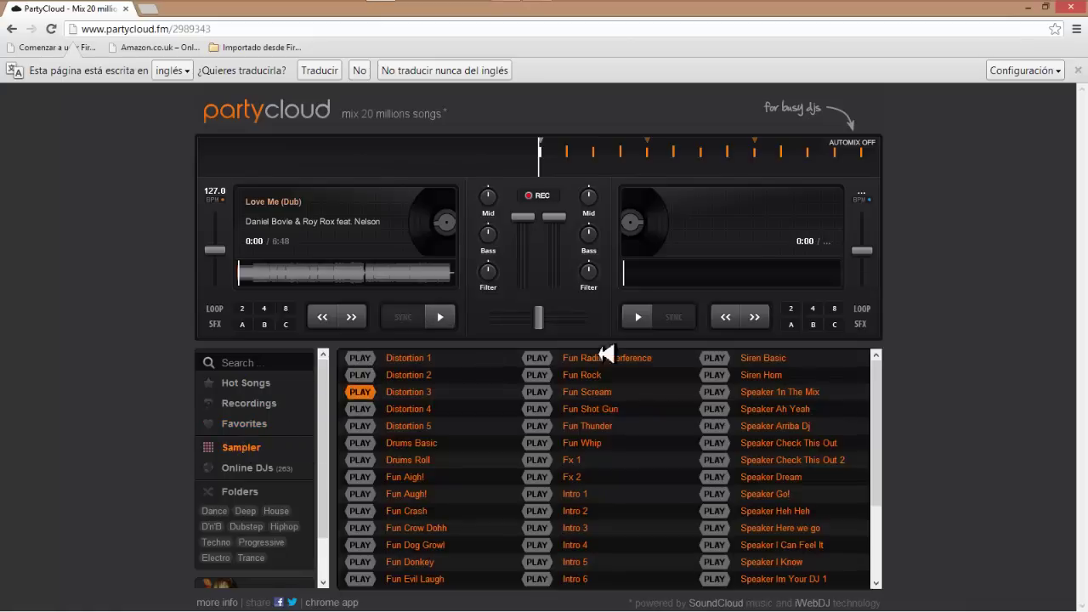
drag(885, 385, 893, 416)
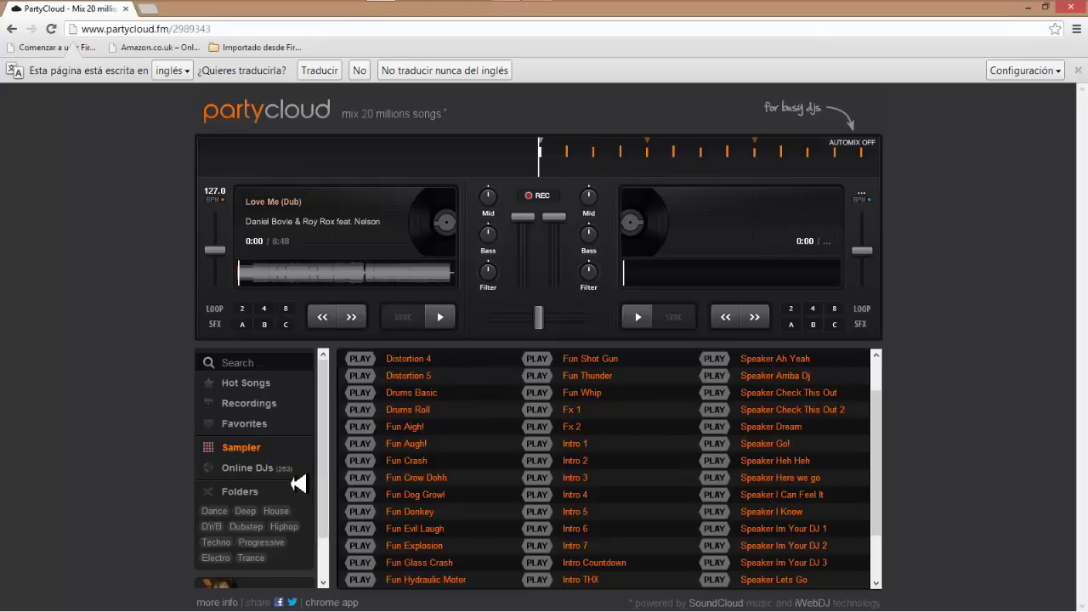
click(216, 541)
Step: Search the song library for the DJ's username and include unanalyzed songs in the results
click(253, 363)
text(69)
key(Return)
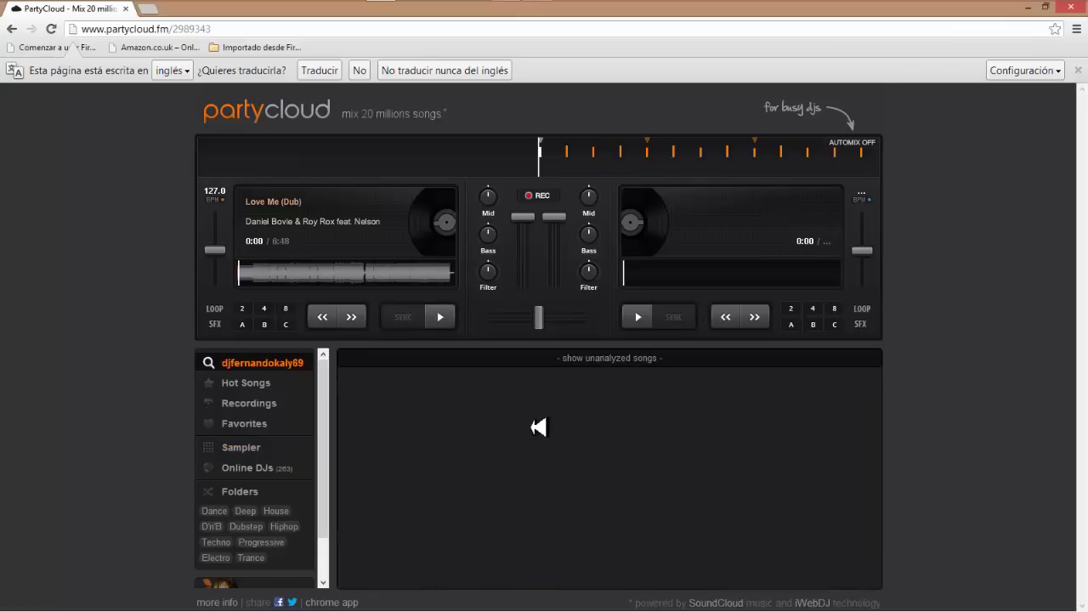
click(590, 361)
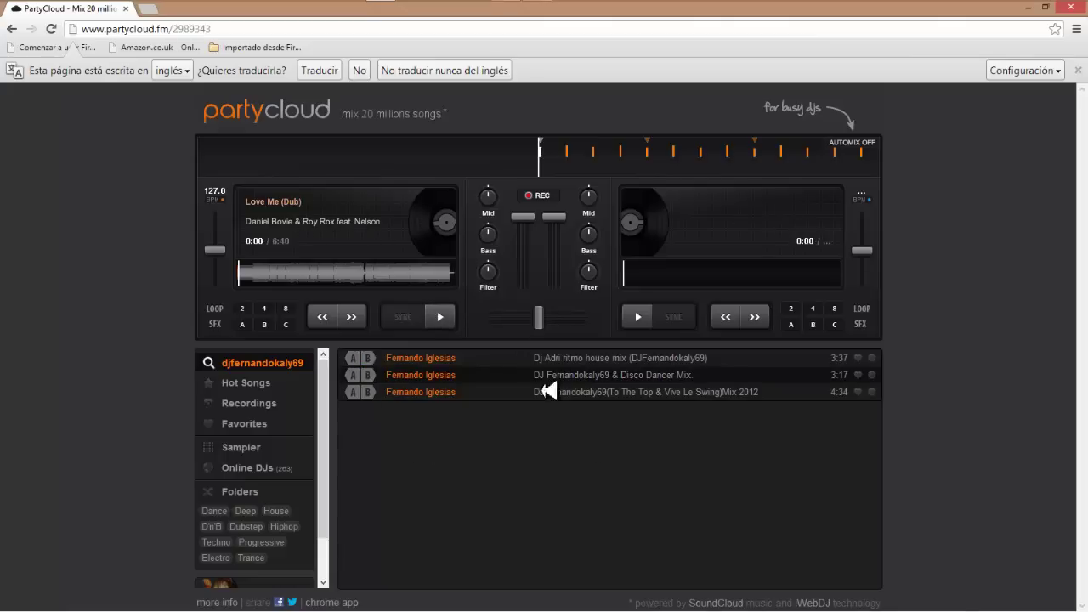
Step: Load the Disco Dancer mix on deck A, play it with lowered volume and the crossfader fully towards A, and pause it
click(353, 375)
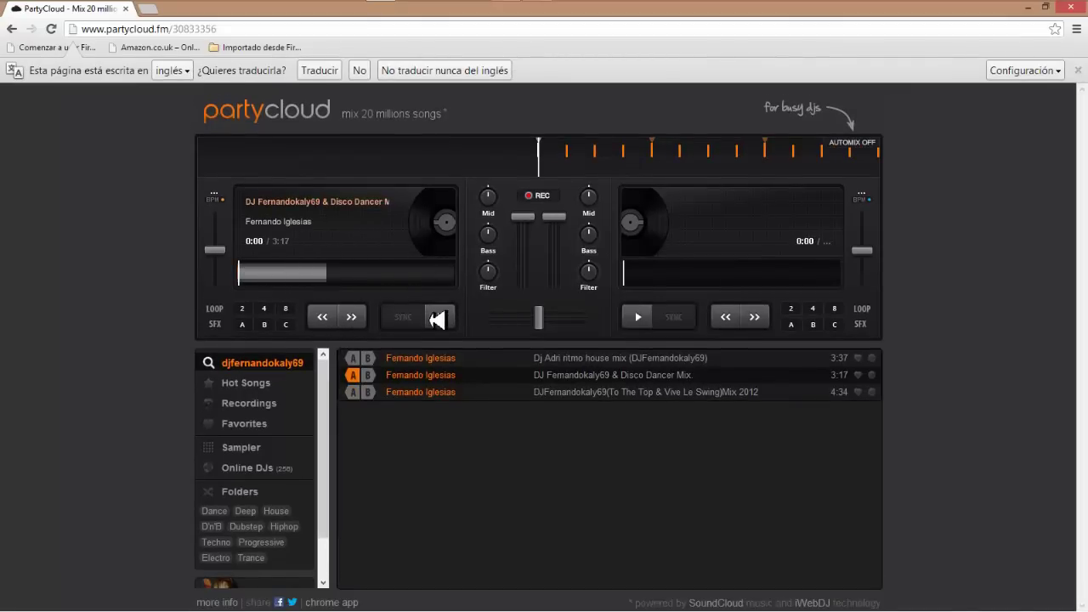
drag(525, 234, 525, 245)
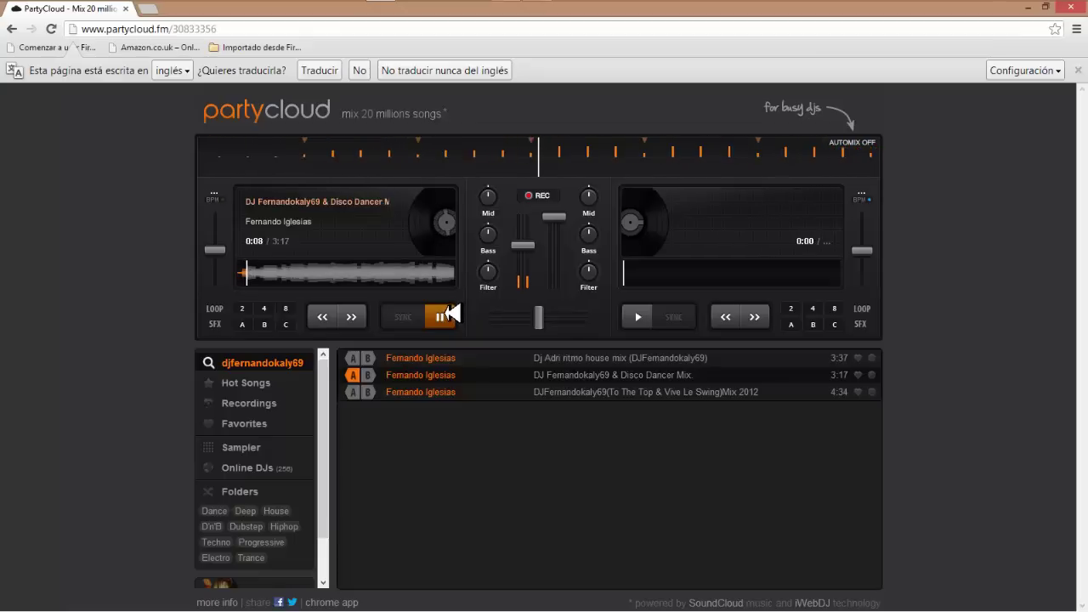
drag(548, 317, 487, 318)
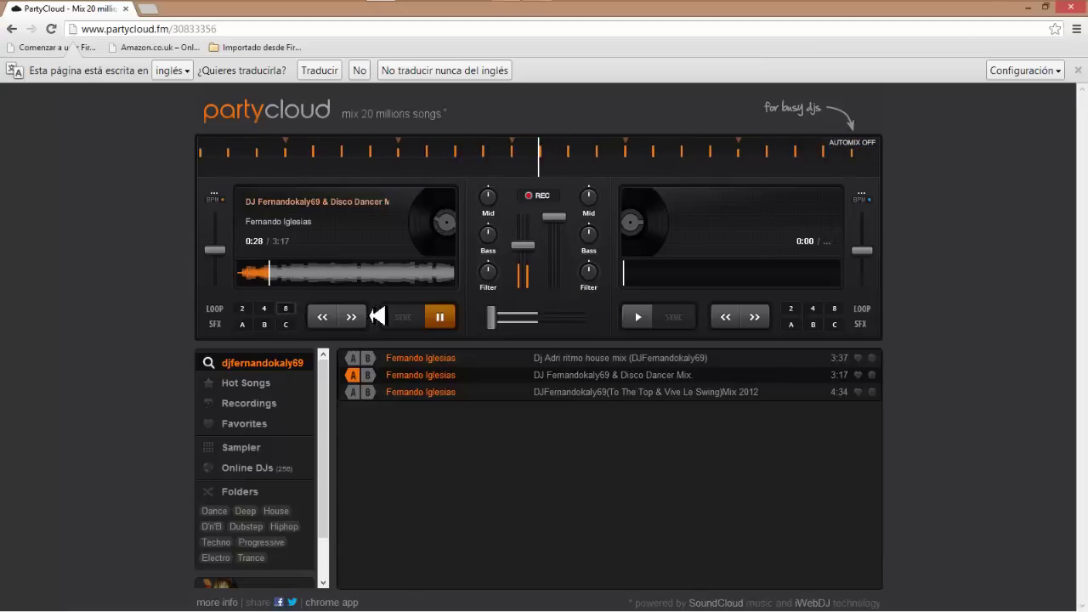
click(438, 315)
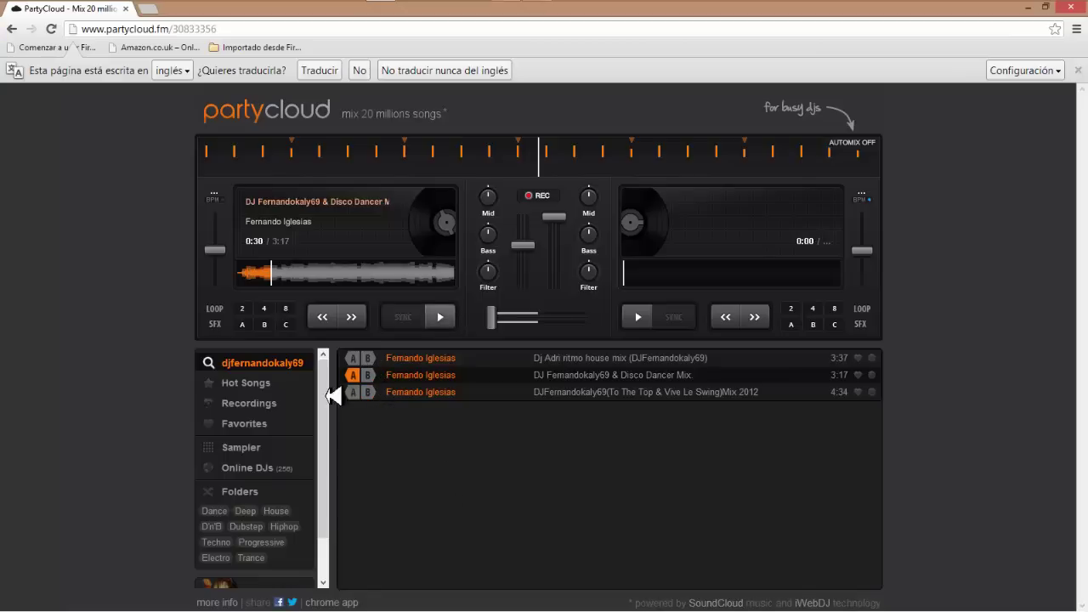
Step: Show the Hot Songs list and decline the page translation offer
click(247, 383)
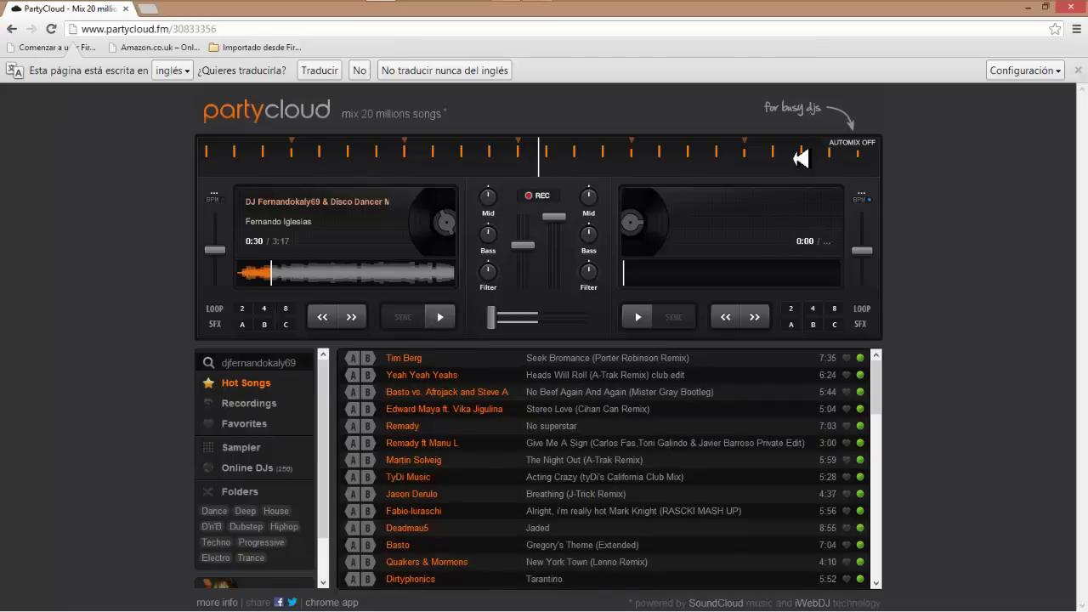
click(361, 70)
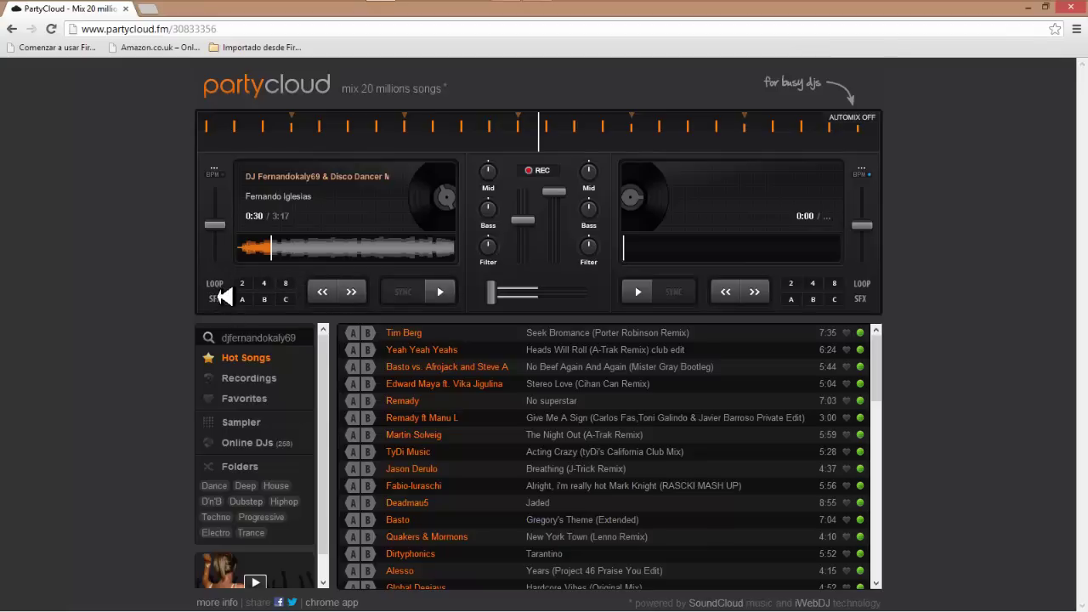
Step: Try the SFX effects A, B and C on deck A's playing track and pause it
click(268, 302)
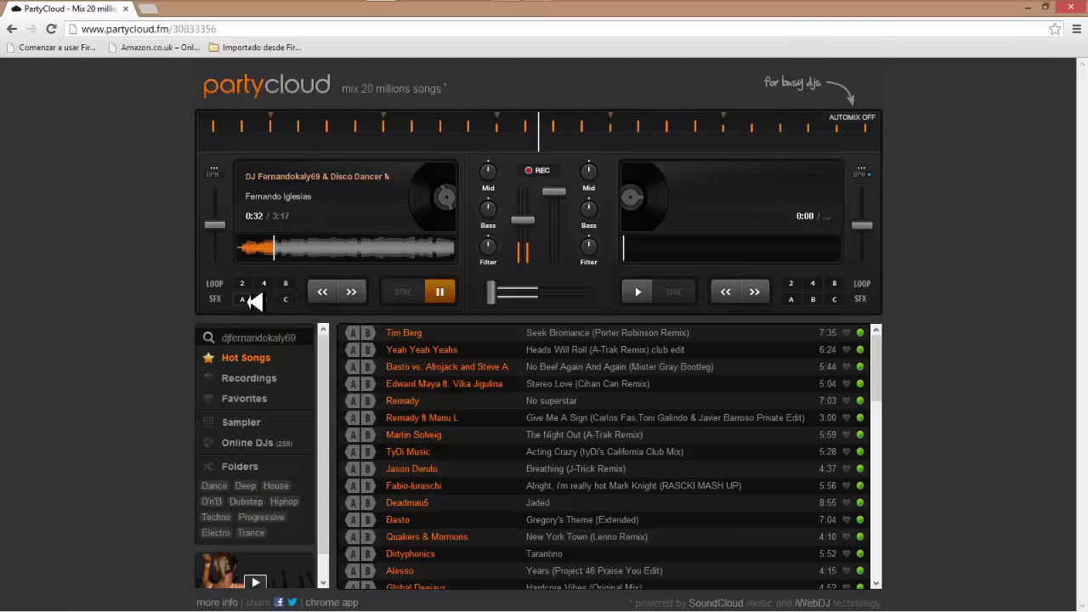
click(246, 299)
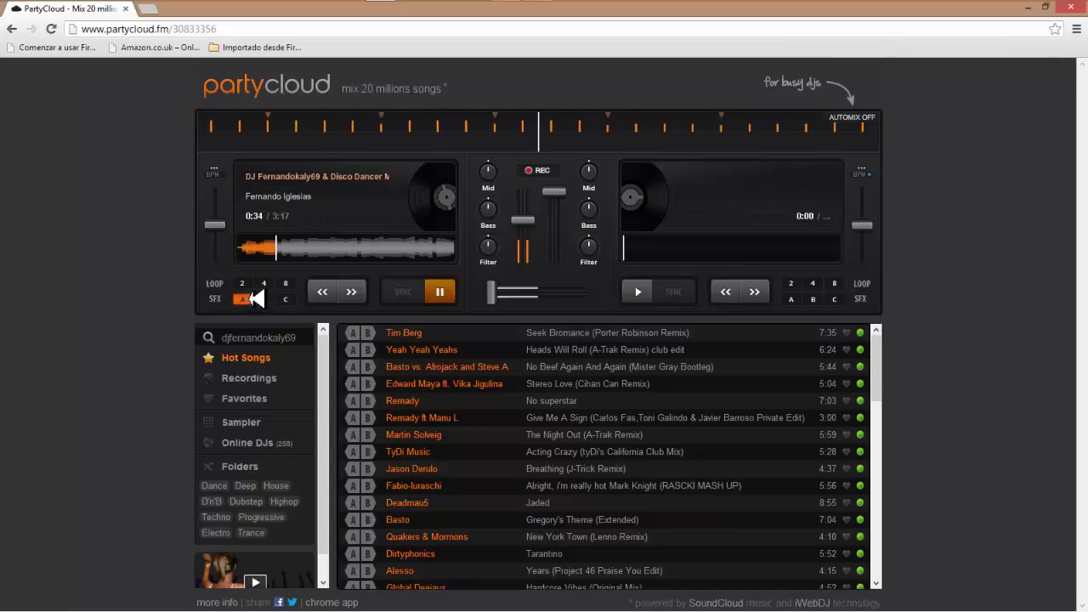
click(286, 299)
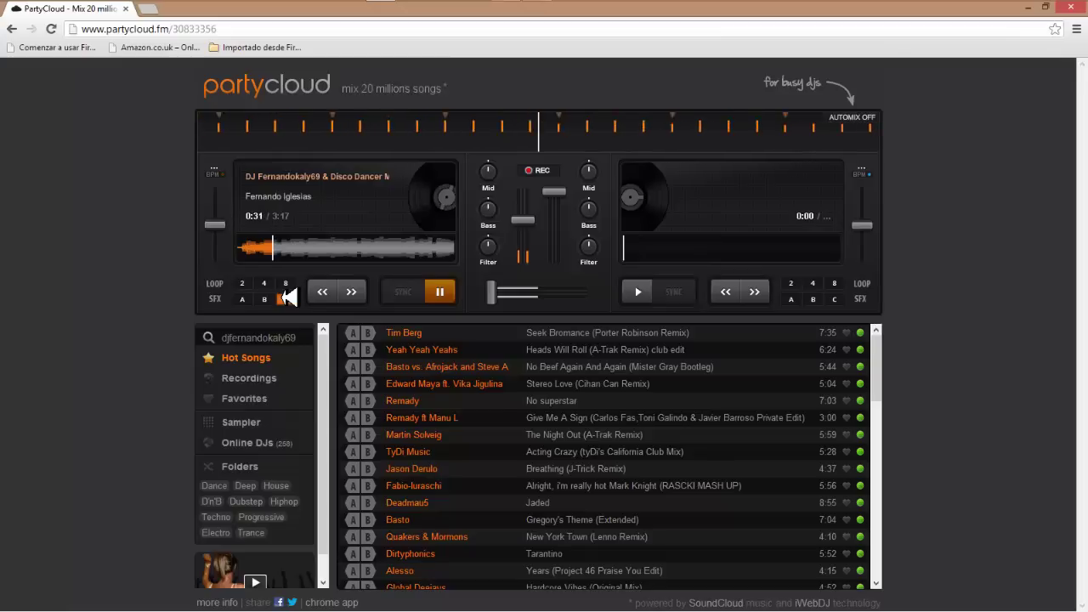
click(440, 289)
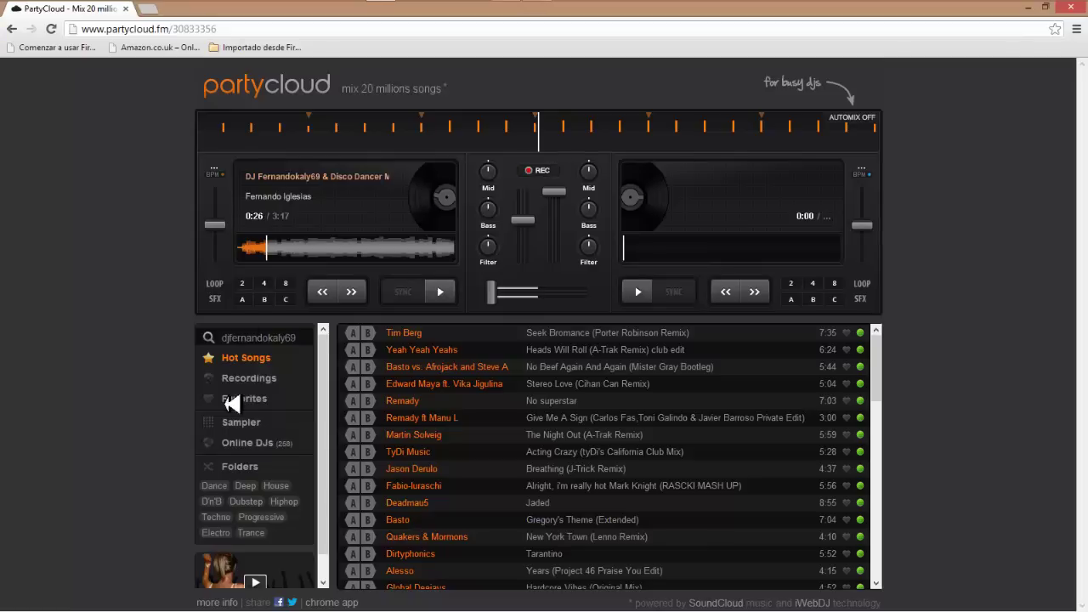
Step: Play the first Guest's Mix from Recordings, close the live mix and pause deck A
click(265, 377)
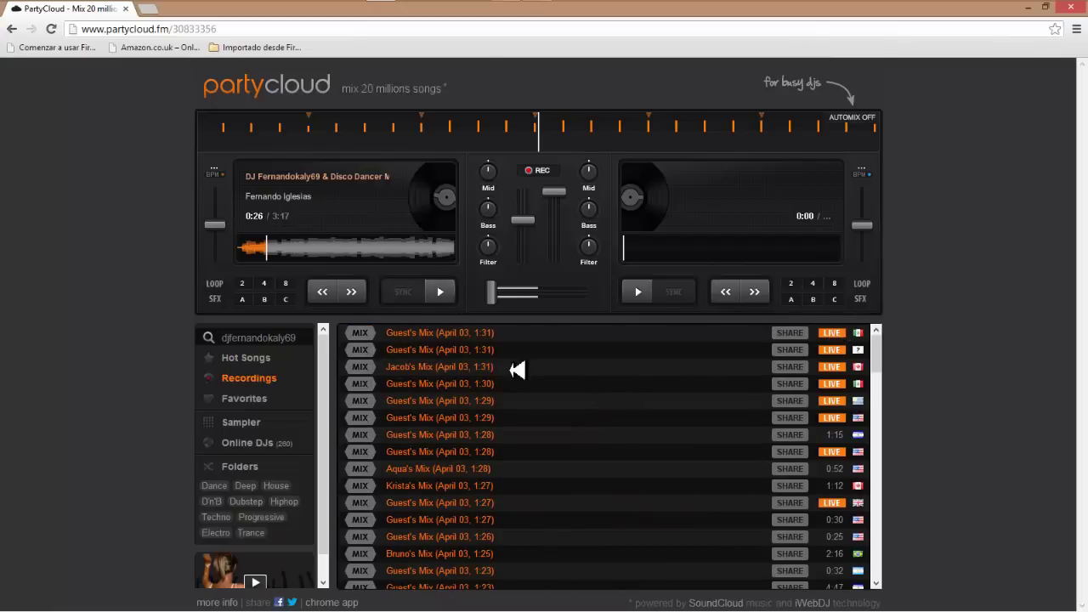
click(362, 332)
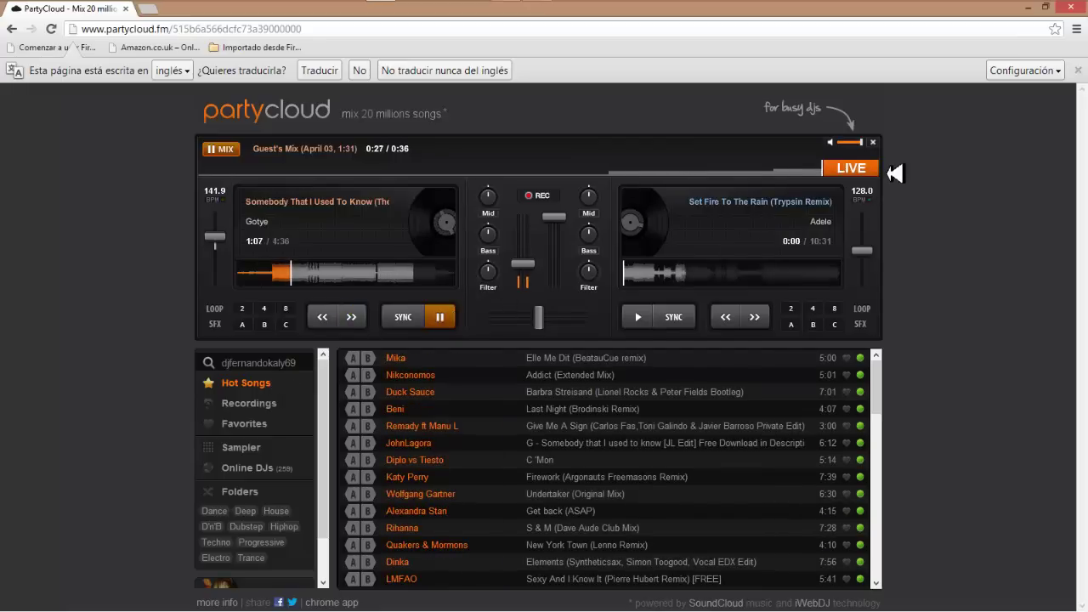
click(877, 142)
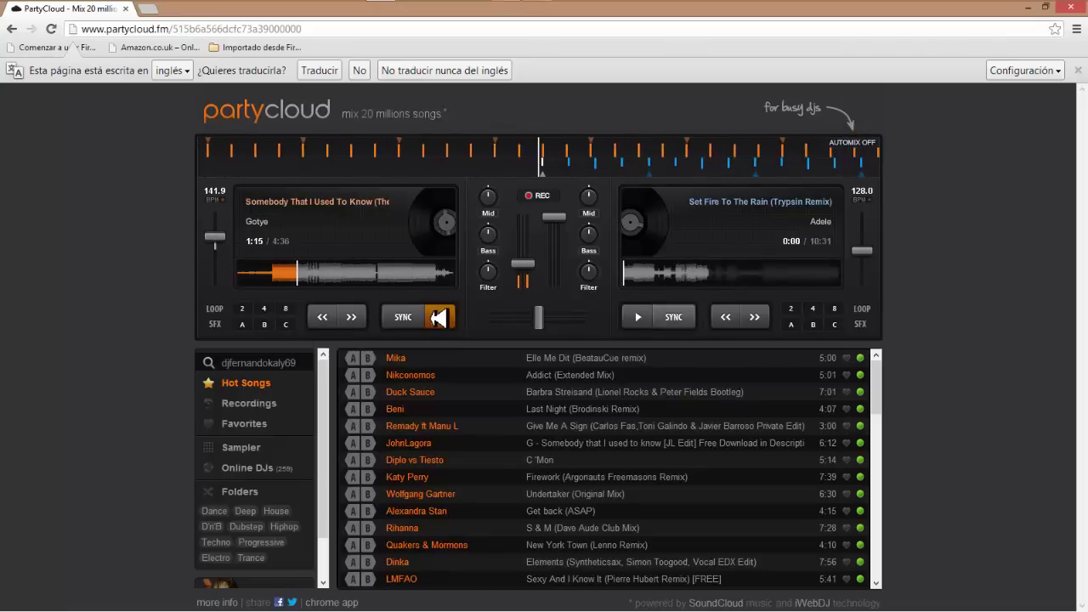
click(441, 316)
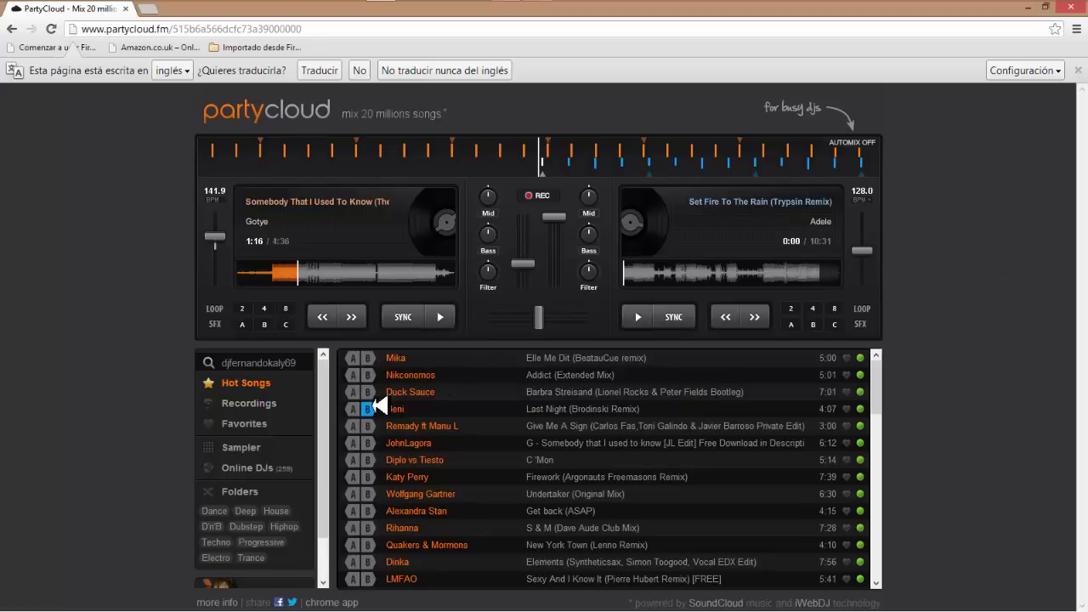
Step: Load Elle Me Dit (BeatauCue remix) on deck A and Duck Sauce's Barbra Streisand on deck B
click(354, 358)
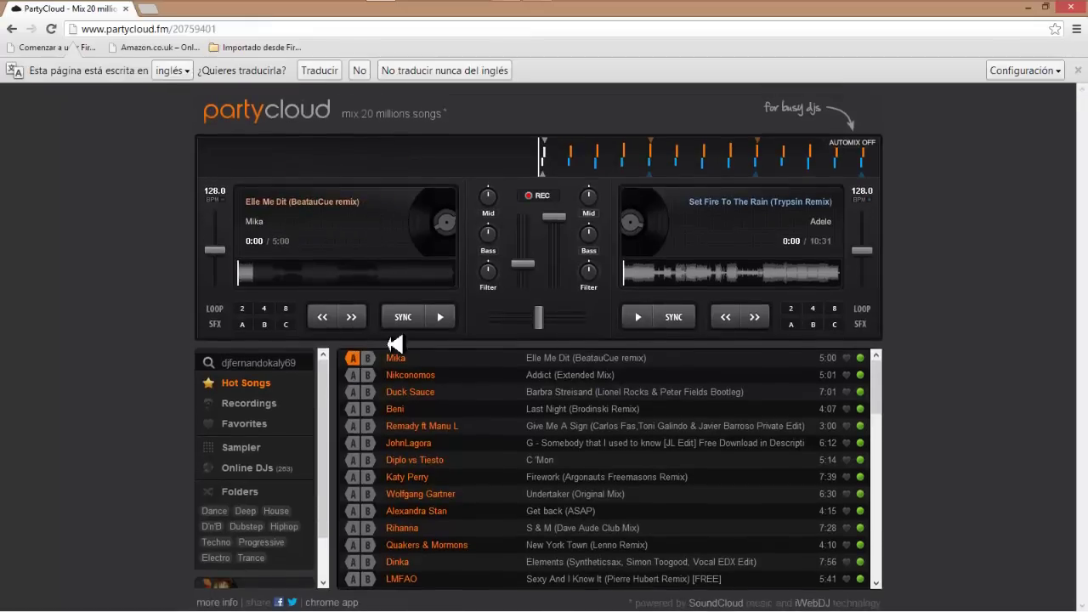
click(353, 409)
click(368, 392)
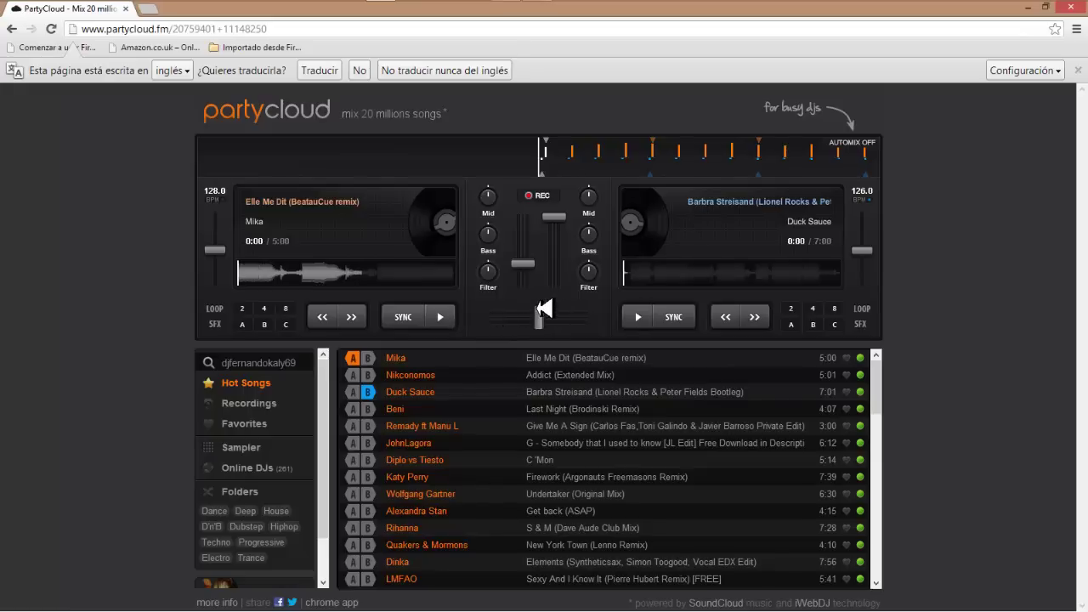
Step: Move the crossfader fully to deck A and cue deck A's track at 1:28
drag(513, 312, 461, 315)
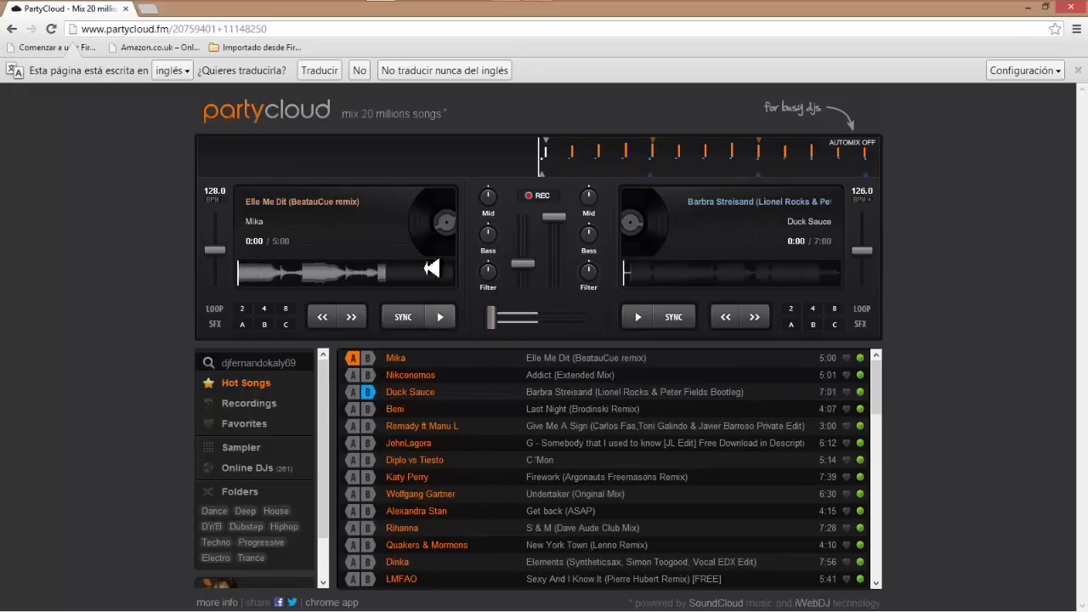
click(276, 274)
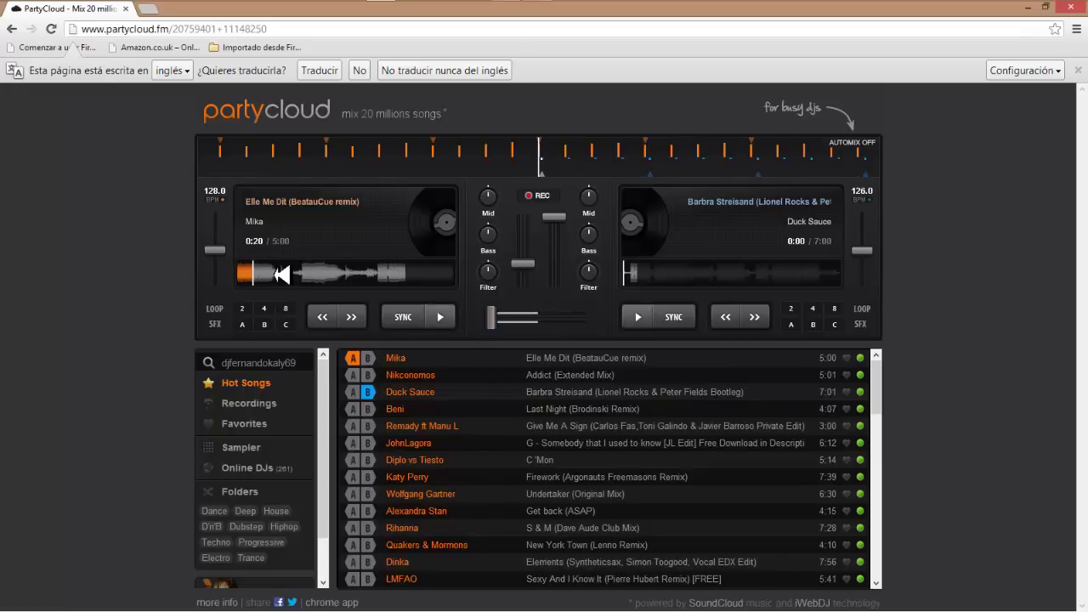
click(300, 274)
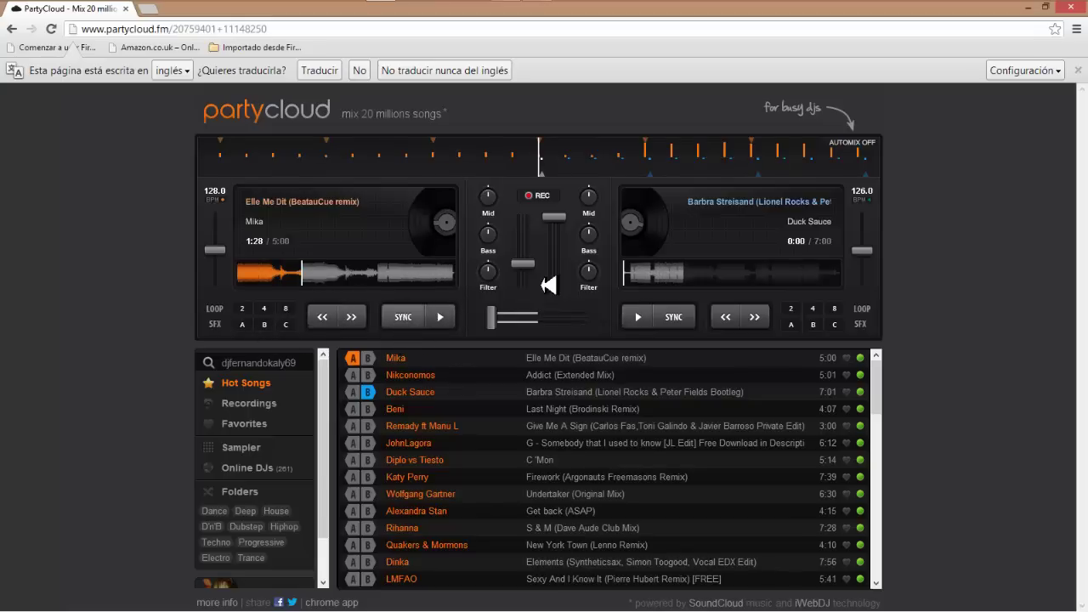
Step: Lower both decks' volume faders to the minimum and start both tracks playing in sync
drag(532, 262, 524, 316)
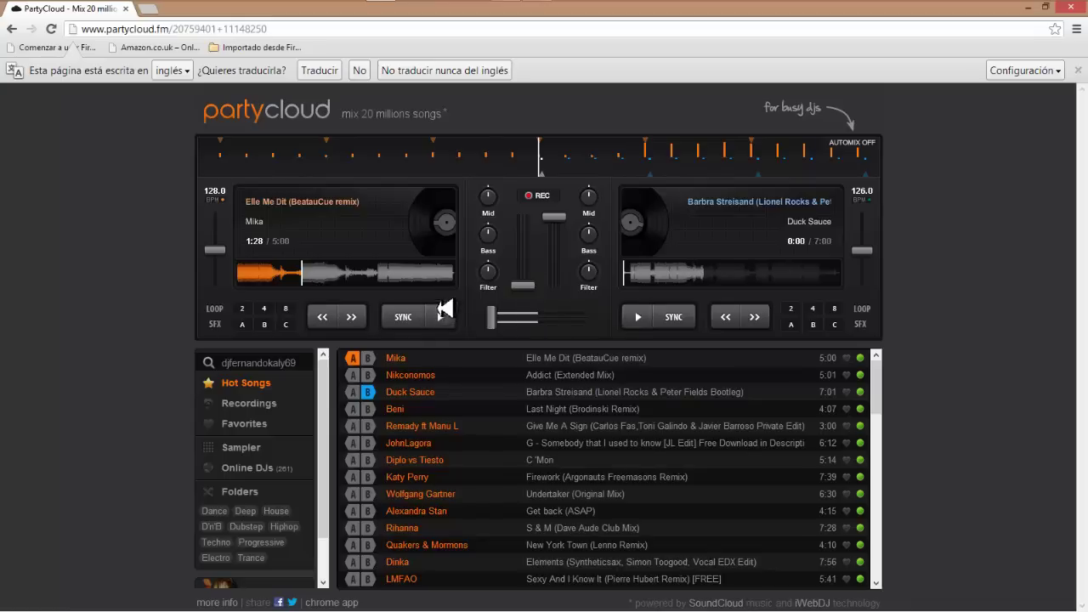
drag(558, 214, 554, 298)
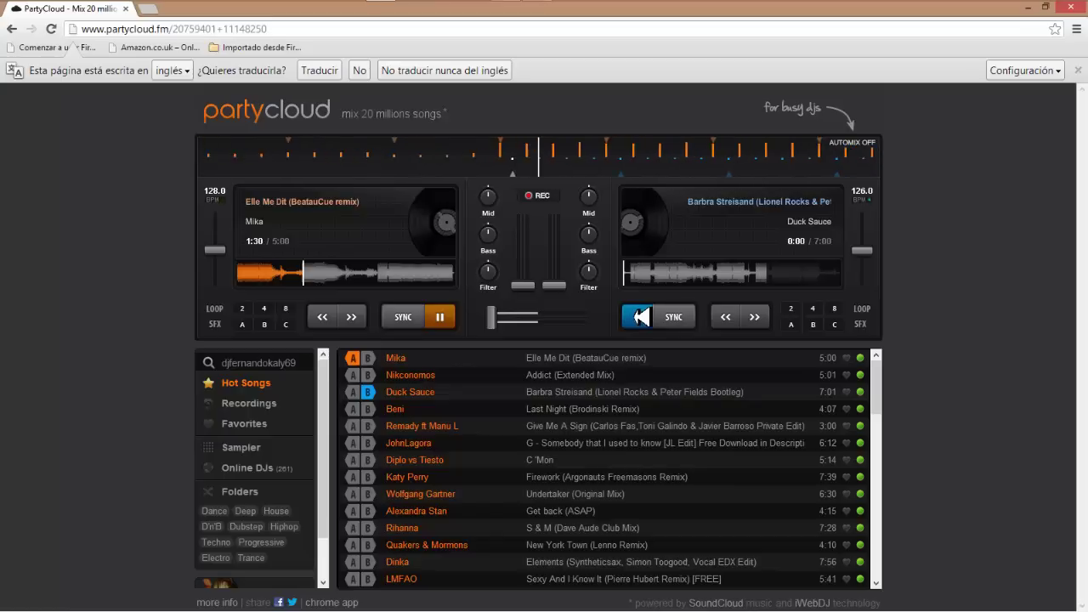
click(639, 317)
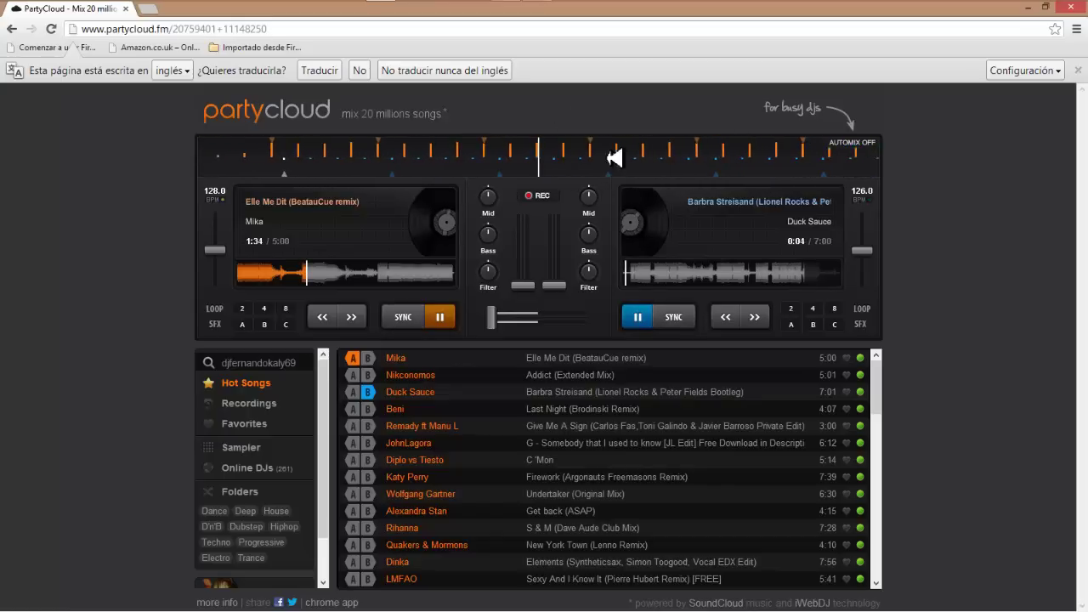
click(677, 316)
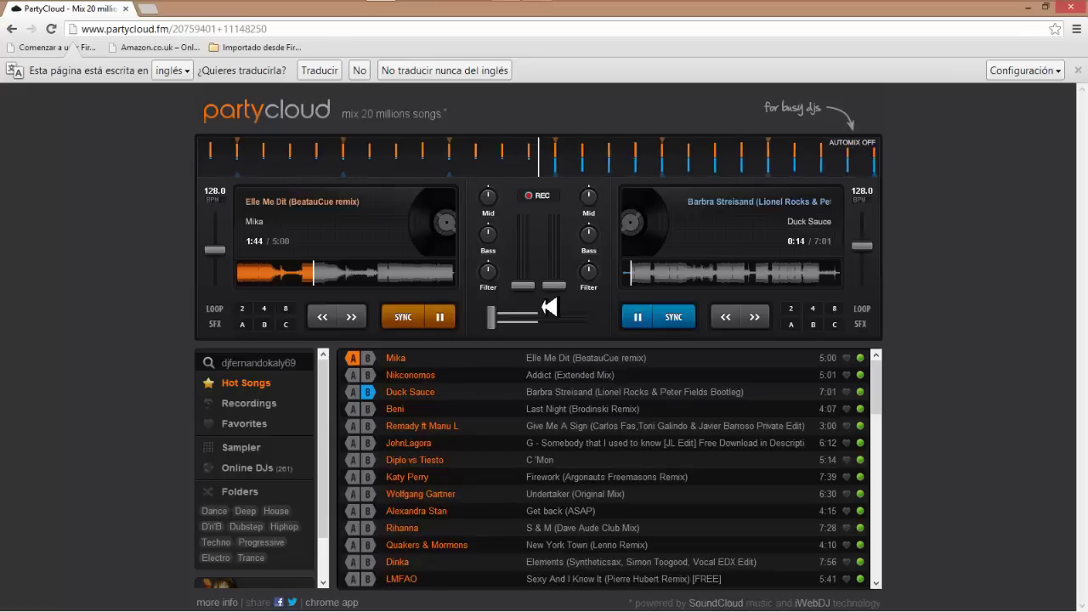
Step: Centre the crossfader and raise the volume faders, deck A to about one third and deck B to about three quarters
drag(491, 316, 531, 318)
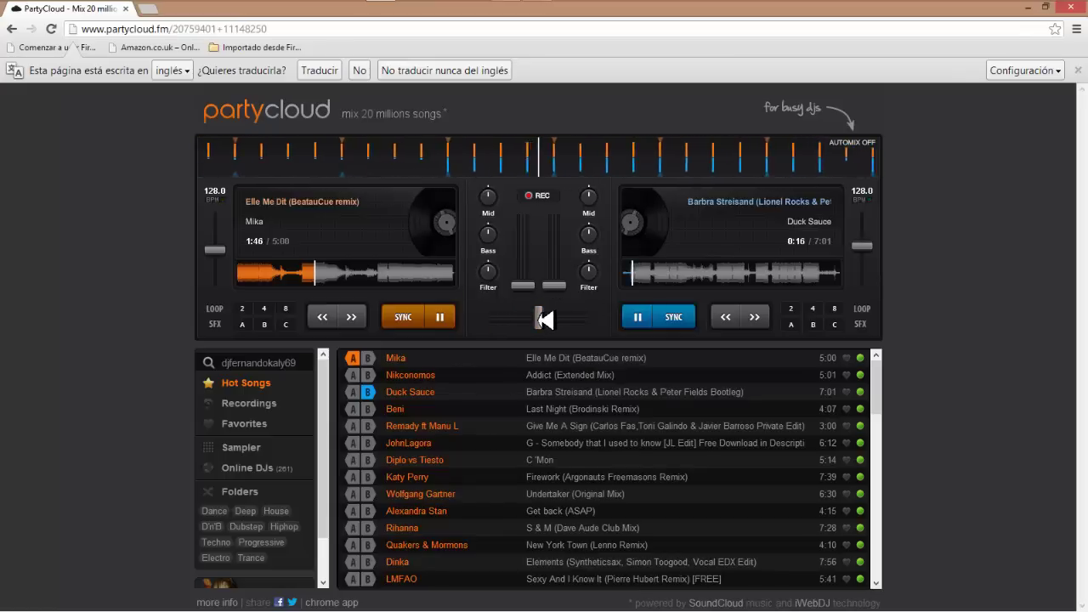
drag(533, 285, 535, 262)
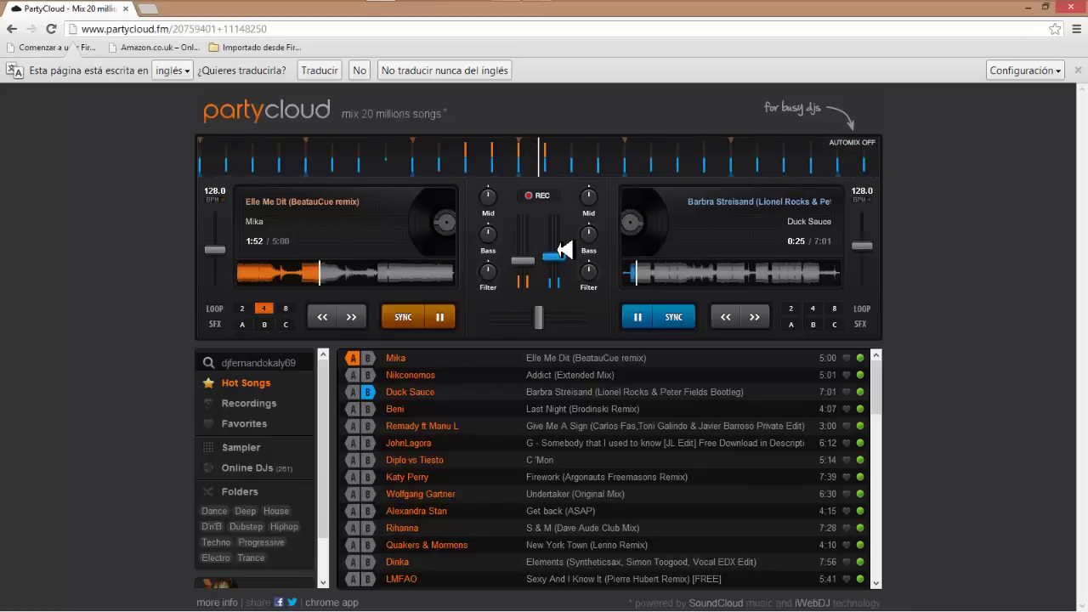
drag(561, 249, 562, 231)
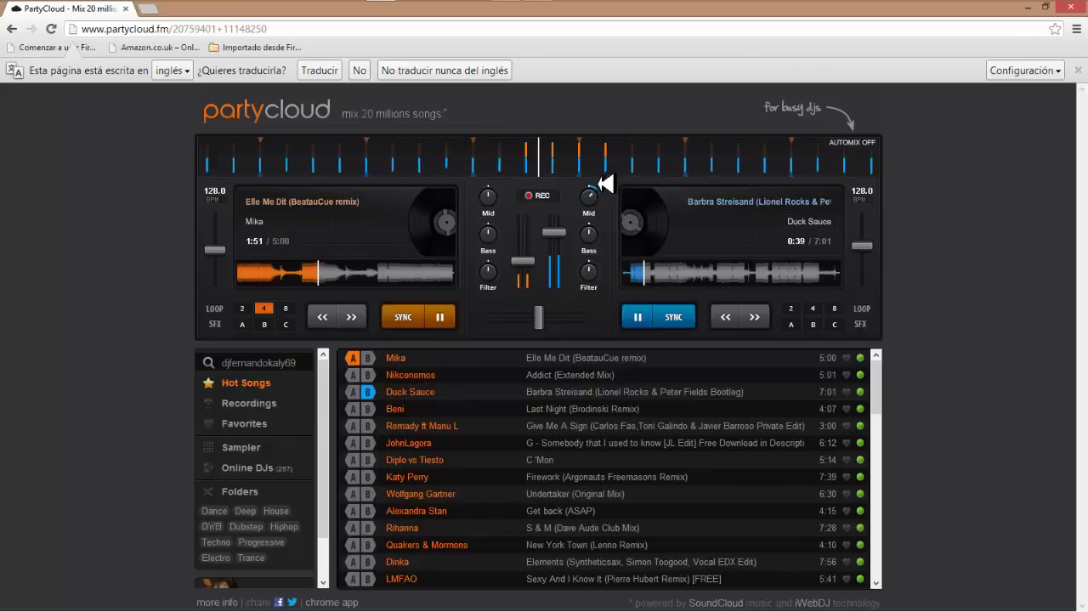
Step: Switch deck A's loop length to 8, back to 4 and to 8 again while both tracks play
click(286, 309)
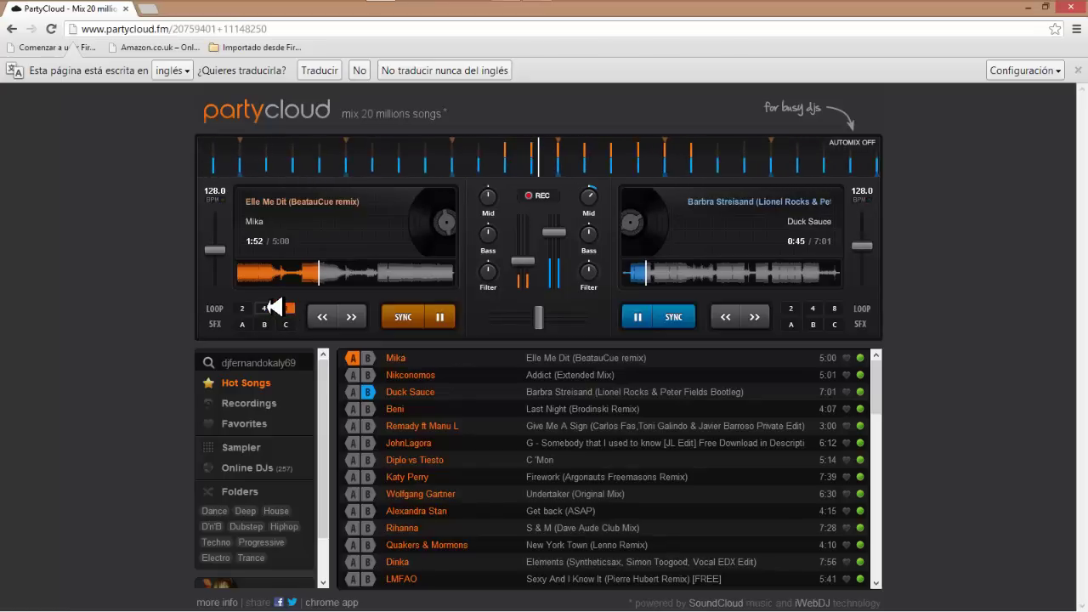
click(268, 309)
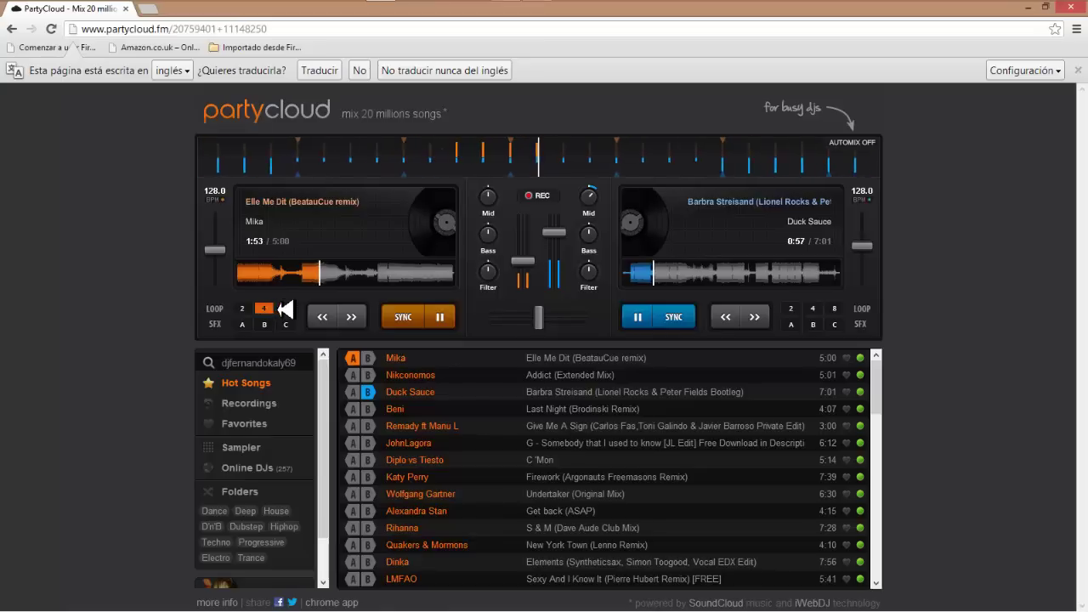
click(290, 309)
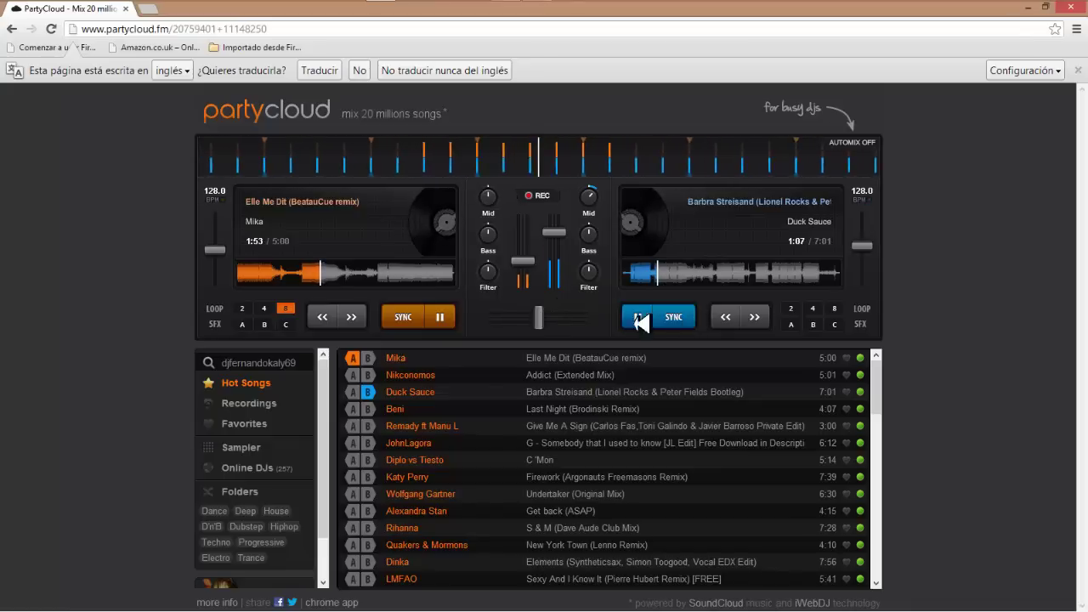
Step: Fade both decks' volumes to the minimum and pause both tracks
drag(553, 229, 554, 297)
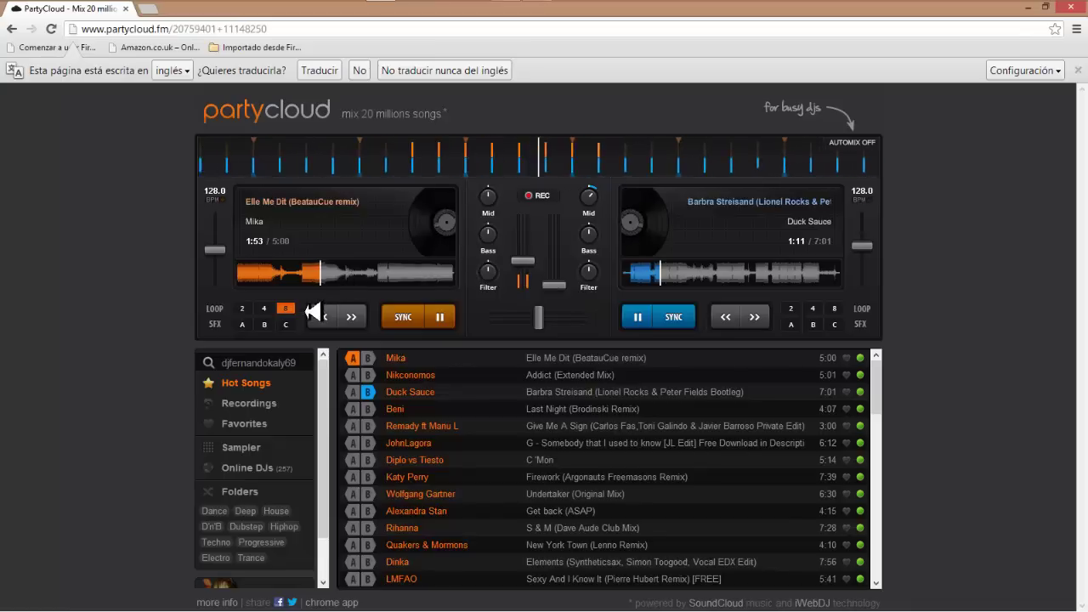
click(322, 316)
drag(518, 261, 529, 293)
click(445, 316)
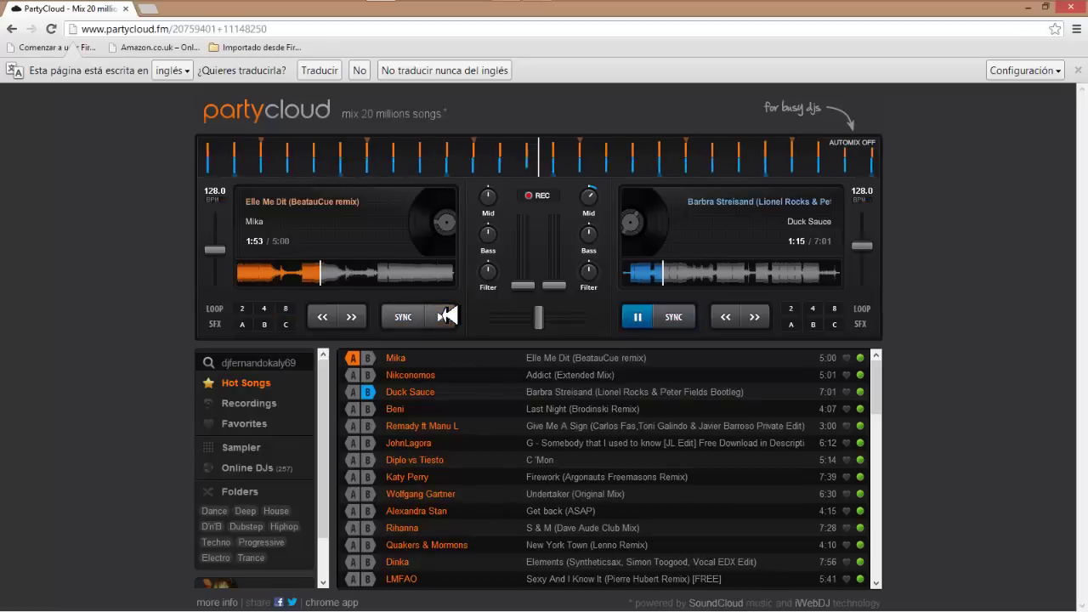
click(638, 317)
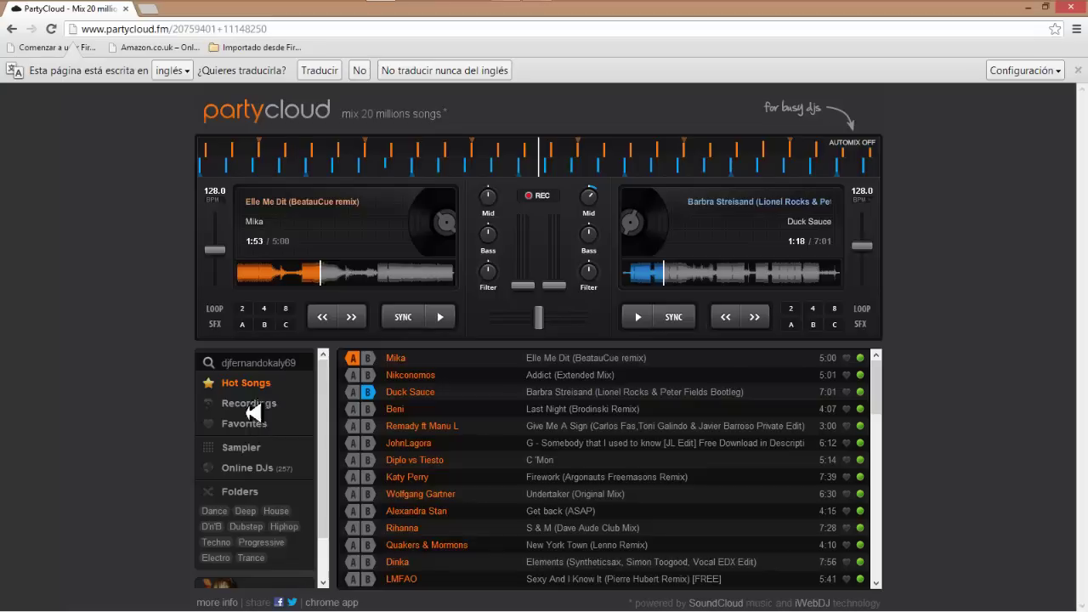
Step: View the Online DJs activity map, return to Hot Songs and minimize the browser window
click(253, 468)
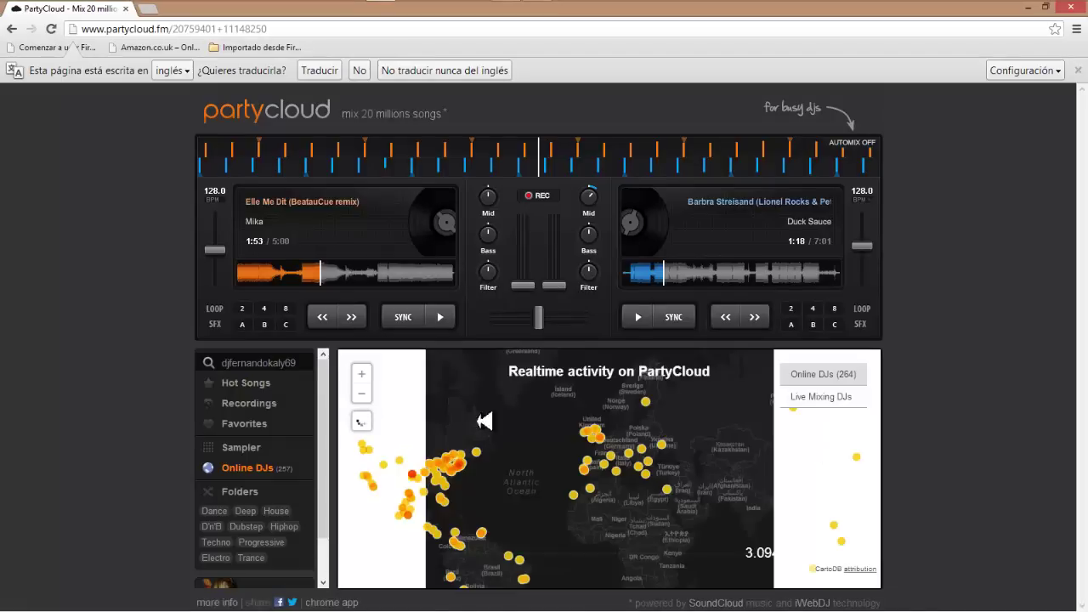
click(260, 384)
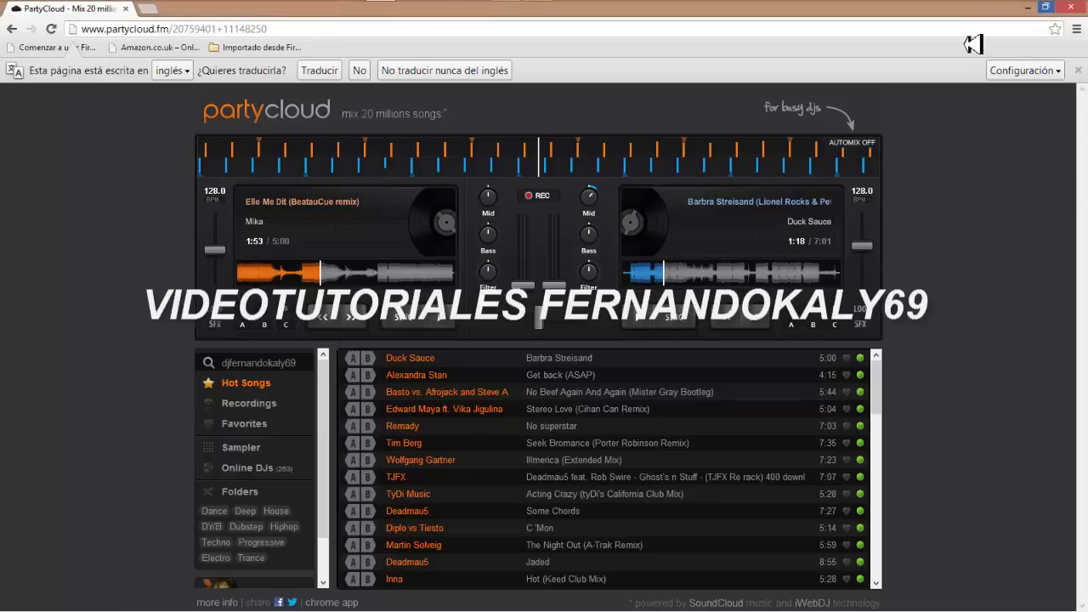
click(1034, 7)
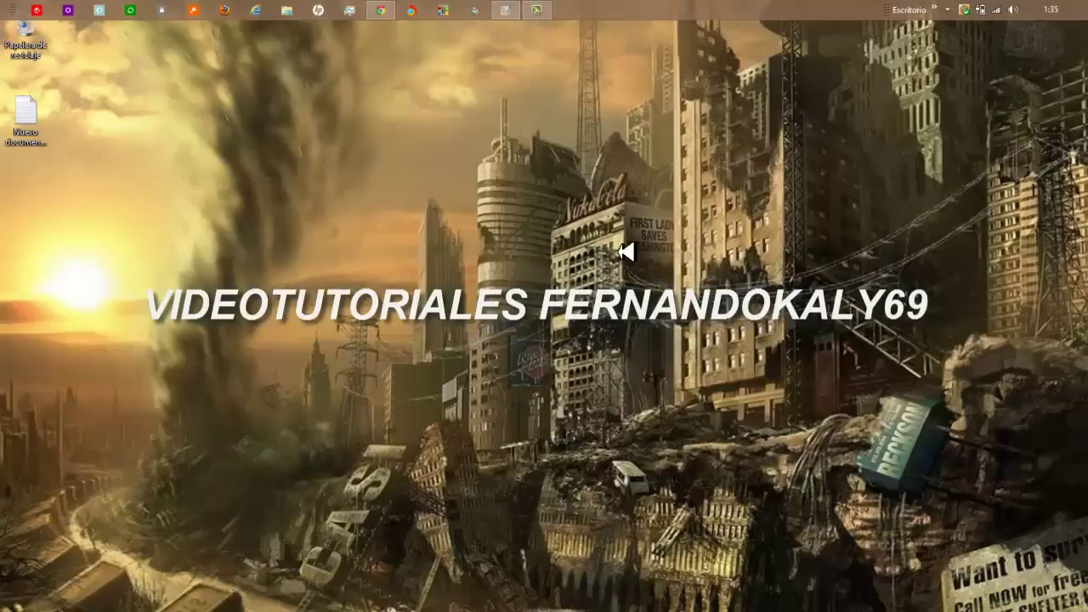